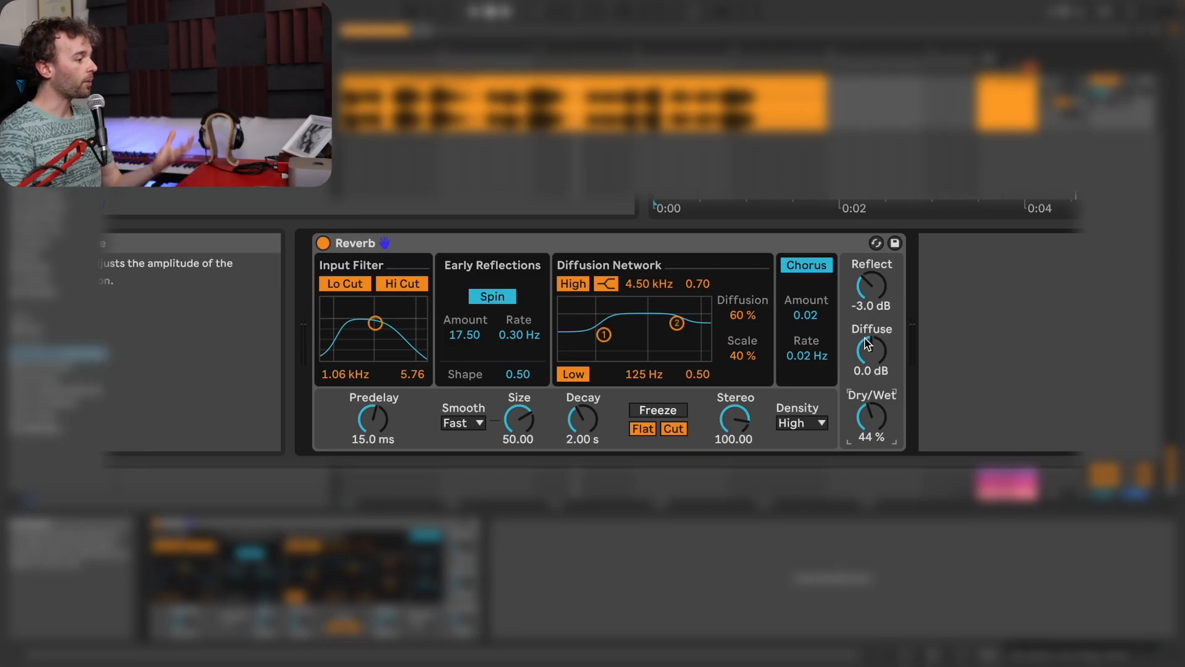
Step: Group the Reverb into an audio effect rack and set its Dry/Wet to 100 %
click(435, 244)
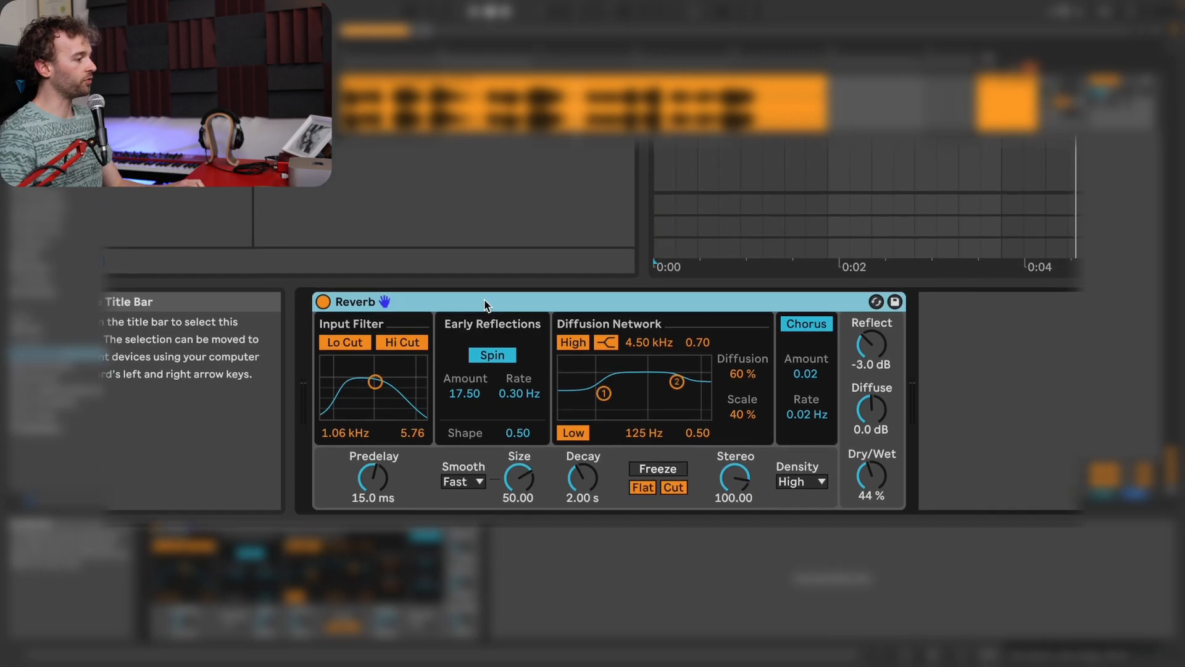
right_click(484, 300)
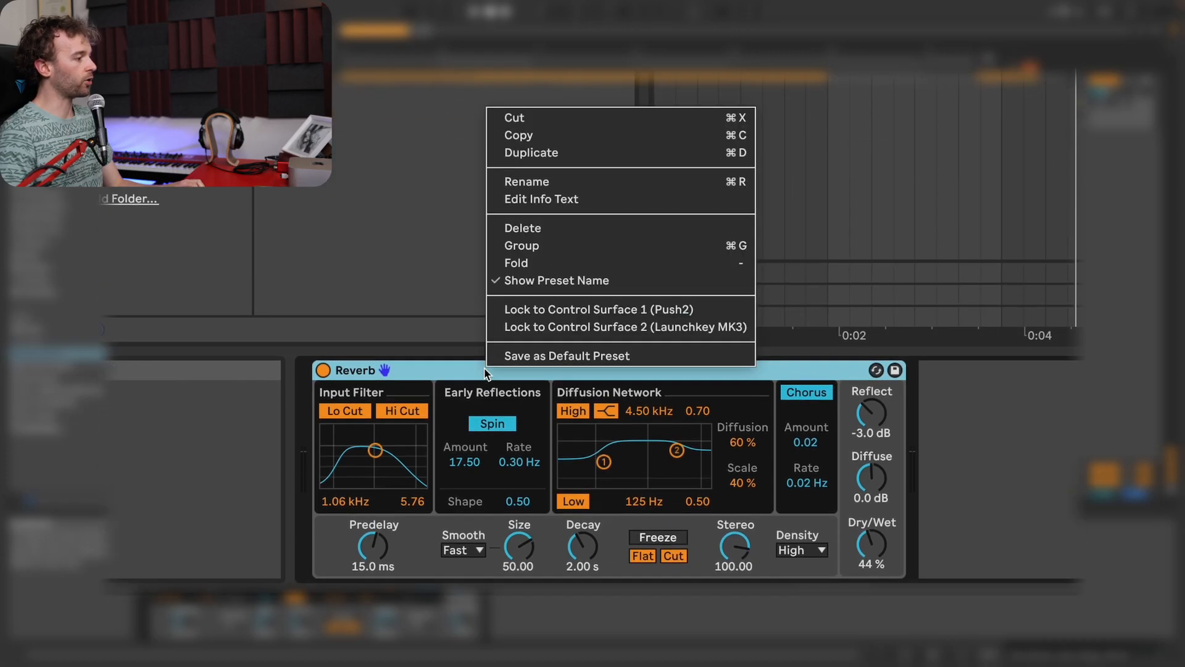
click(525, 247)
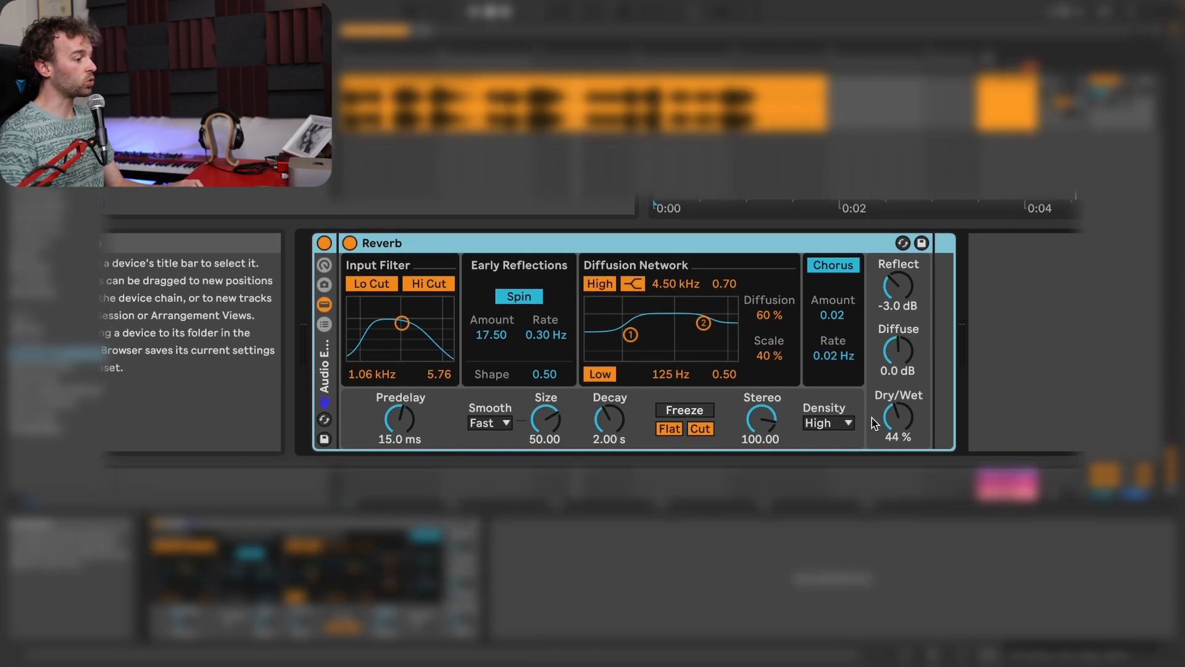
click(897, 419)
drag(898, 419, 898, 349)
click(556, 79)
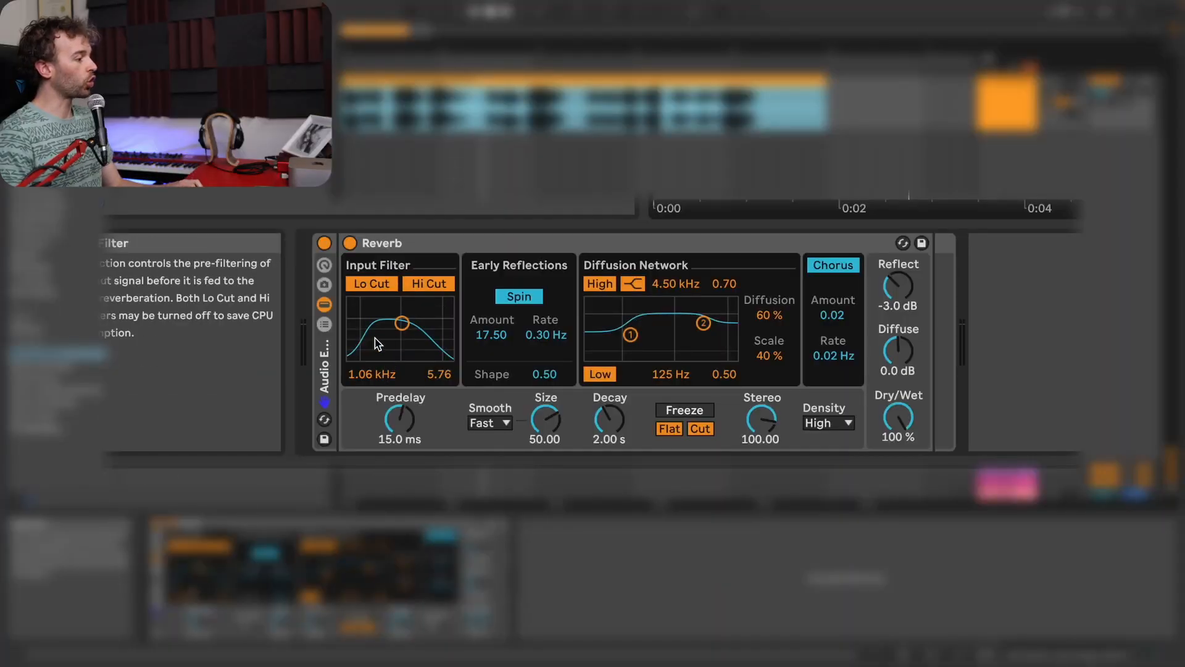
Step: Show the rack's chain list and rename the existing chain to Wet
click(324, 324)
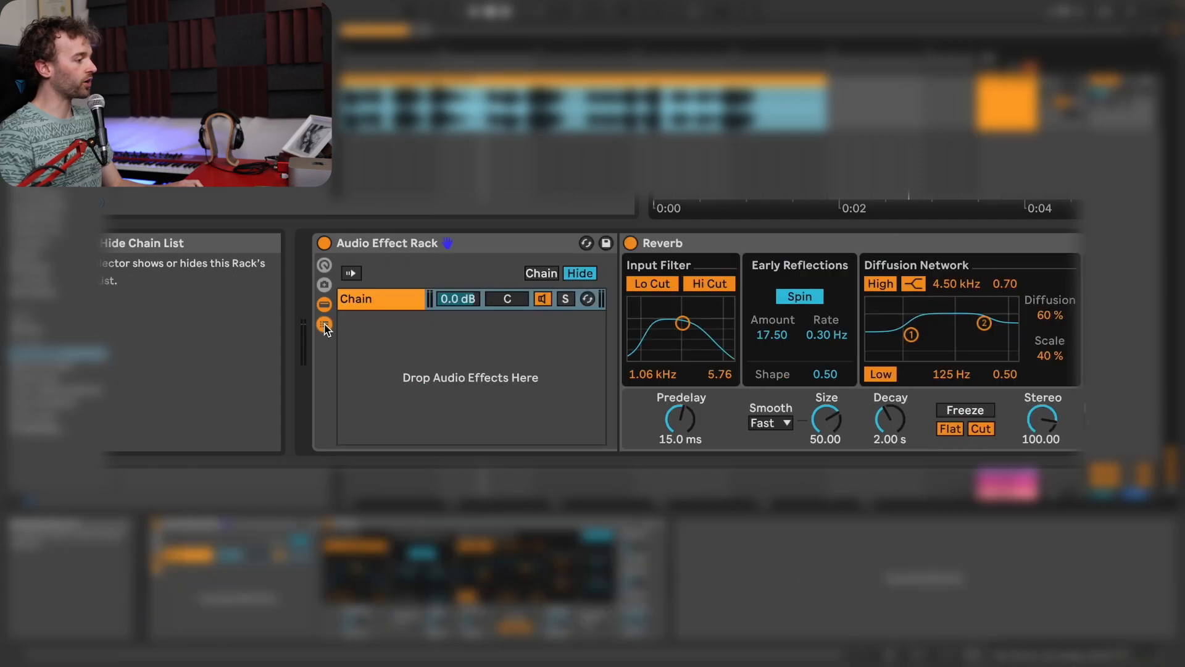
double_click(199, 304)
text(We)
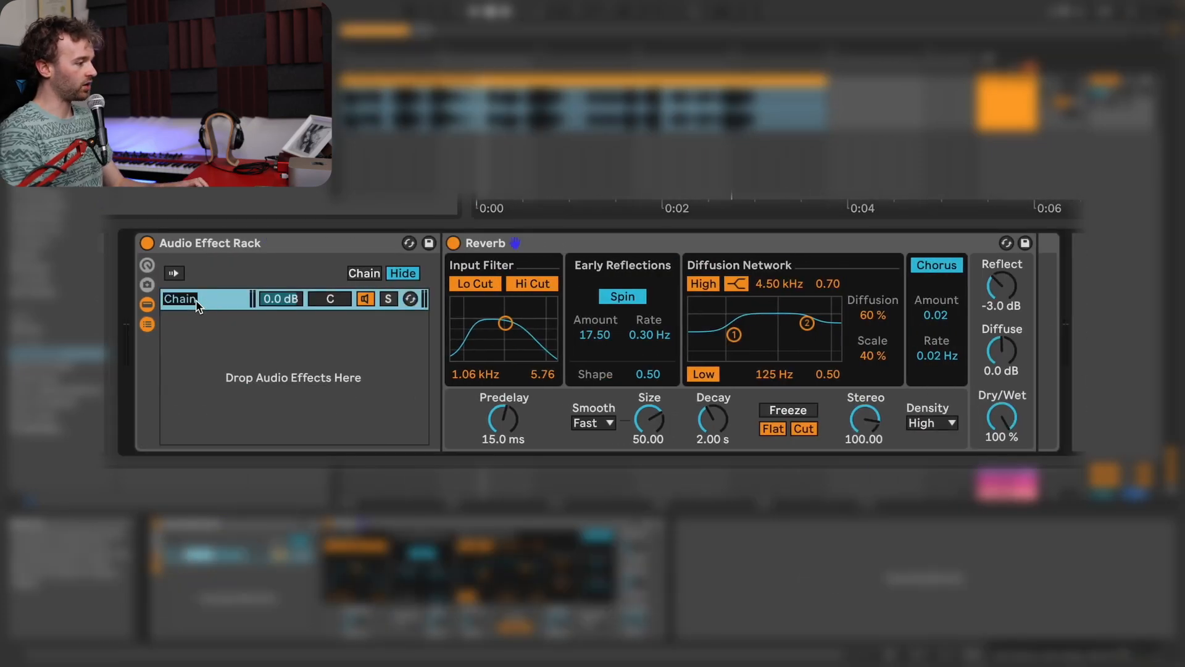
text(t)
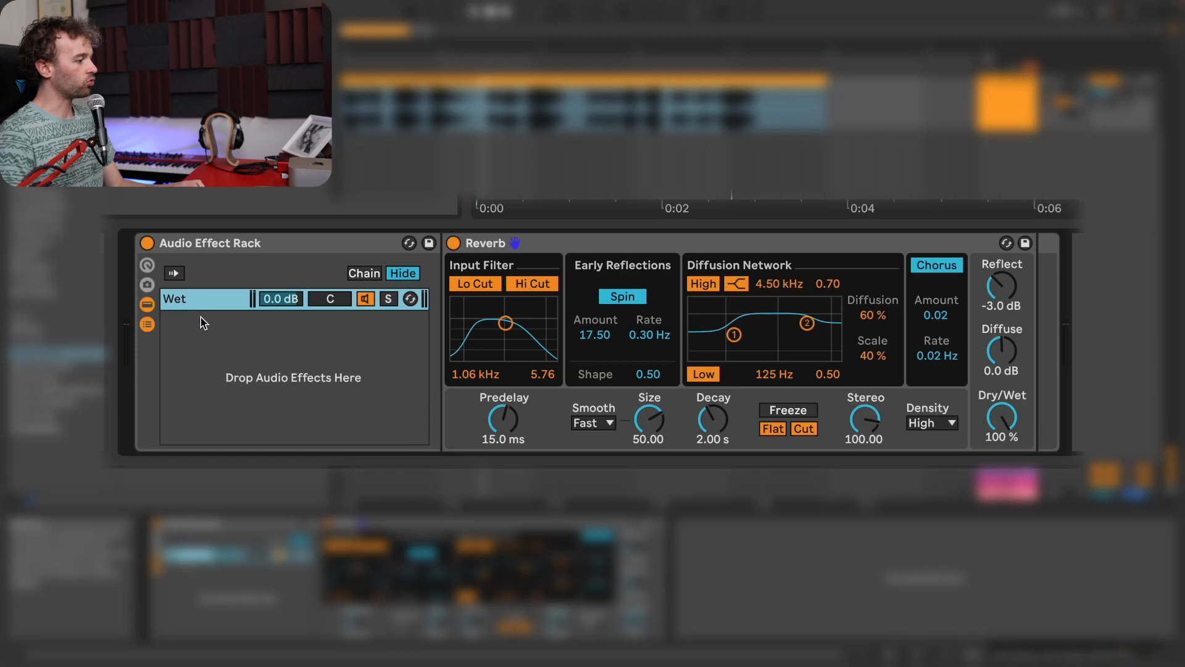
Step: Create a second, empty chain in the rack and name it Dry
right_click(204, 332)
click(238, 342)
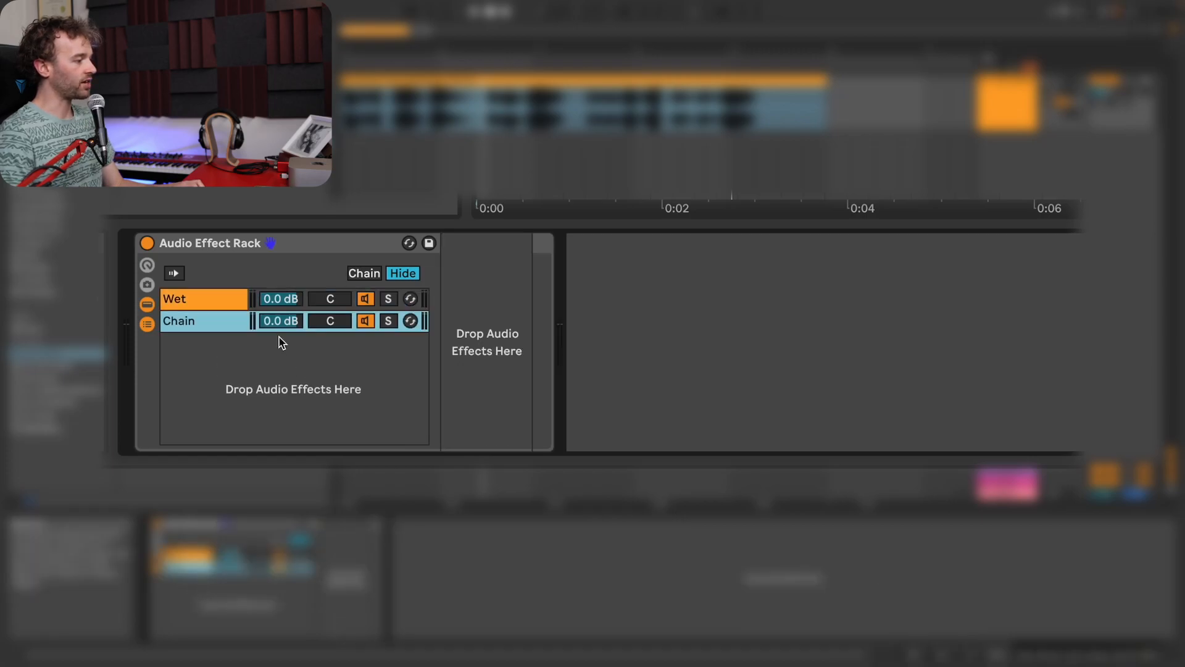
double_click(213, 319)
text(Dry)
key(Return)
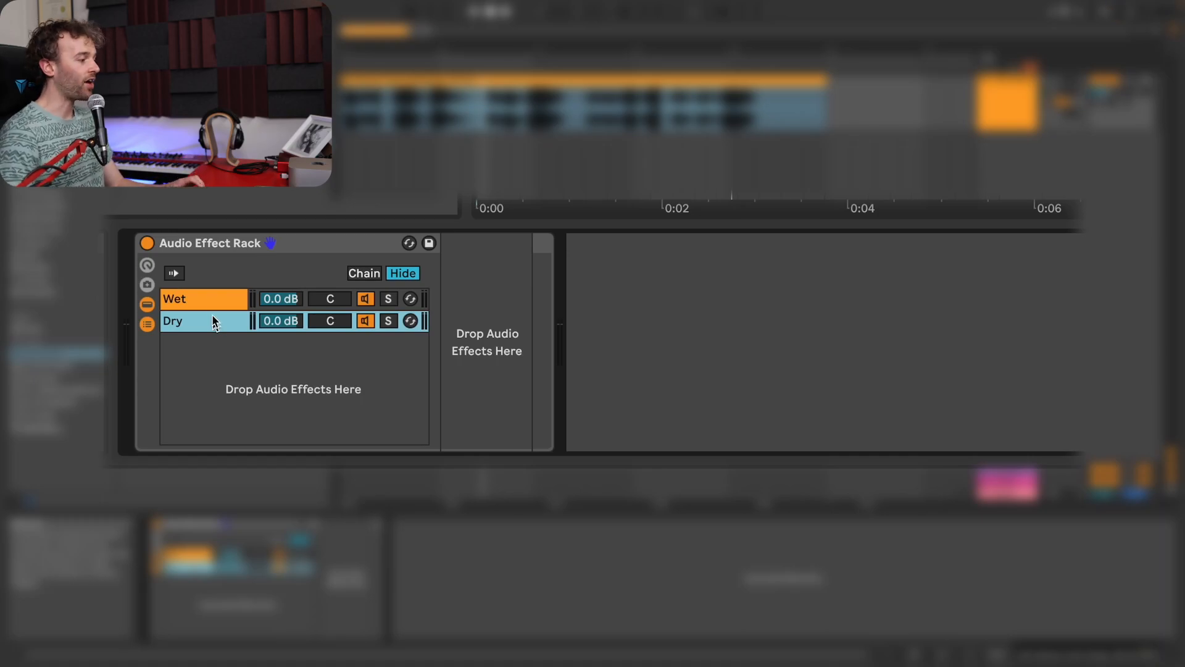
Step: Compare the device contents of the Wet and Dry chains
click(211, 293)
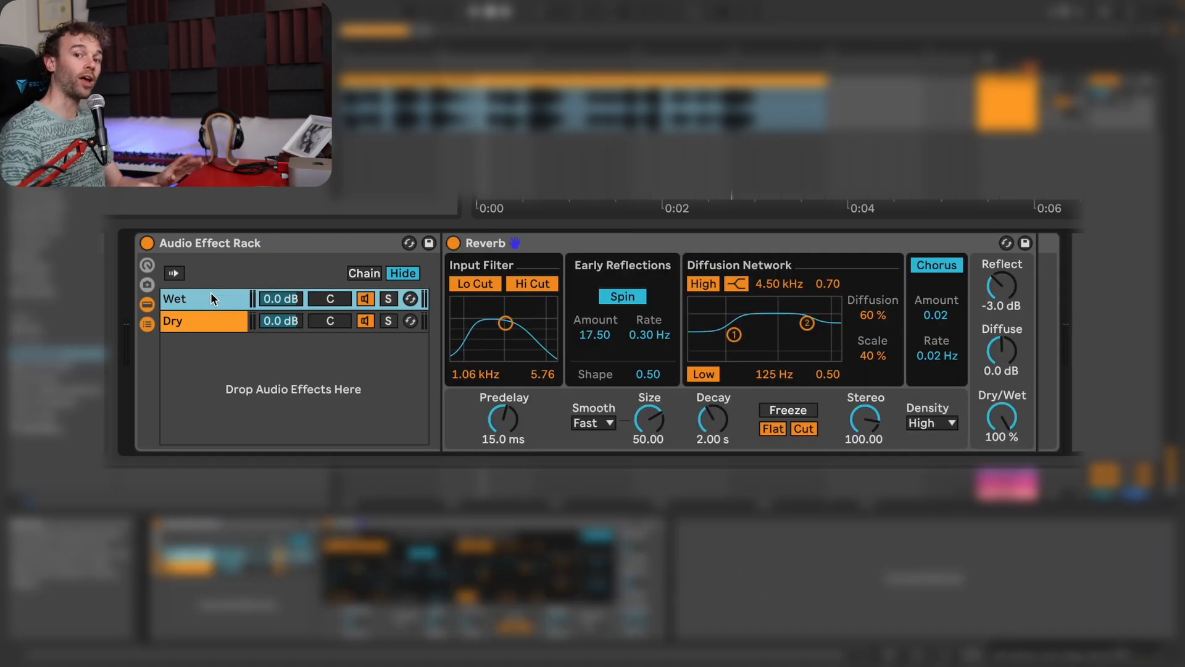
click(206, 320)
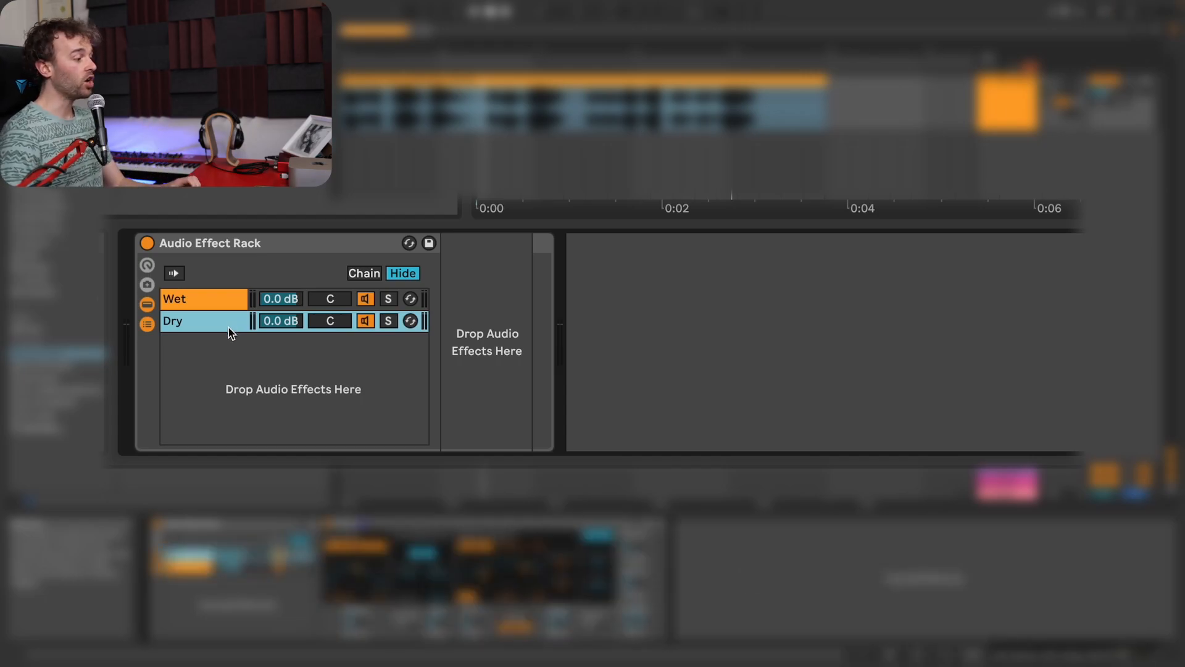
click(253, 300)
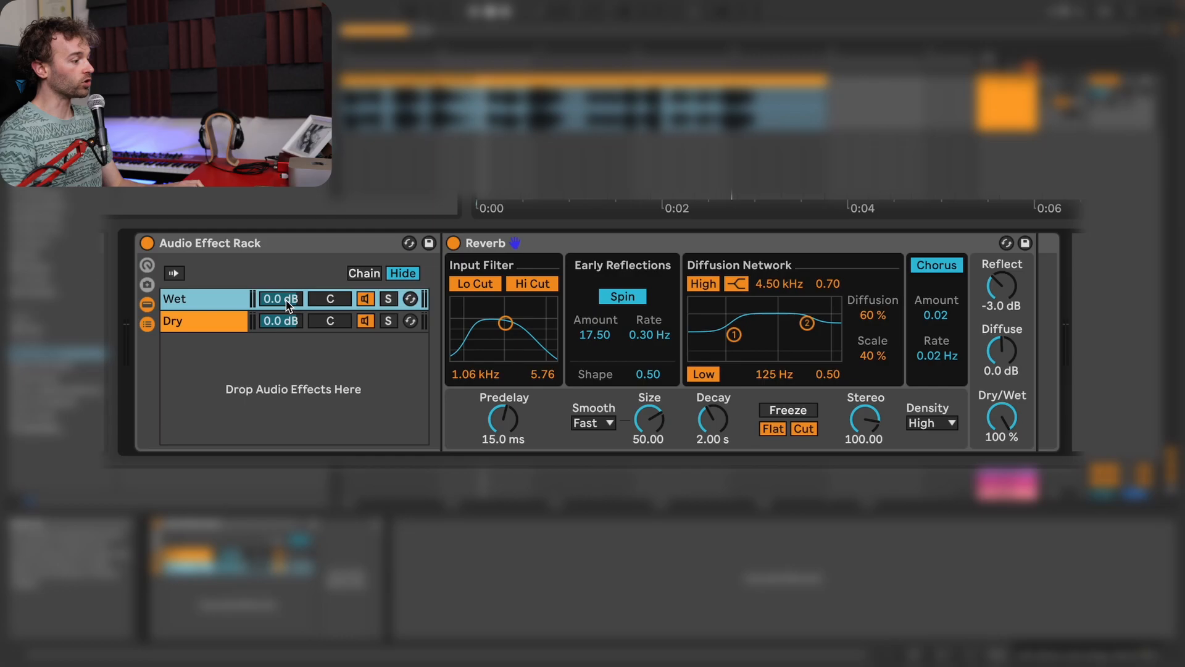
click(233, 321)
click(232, 300)
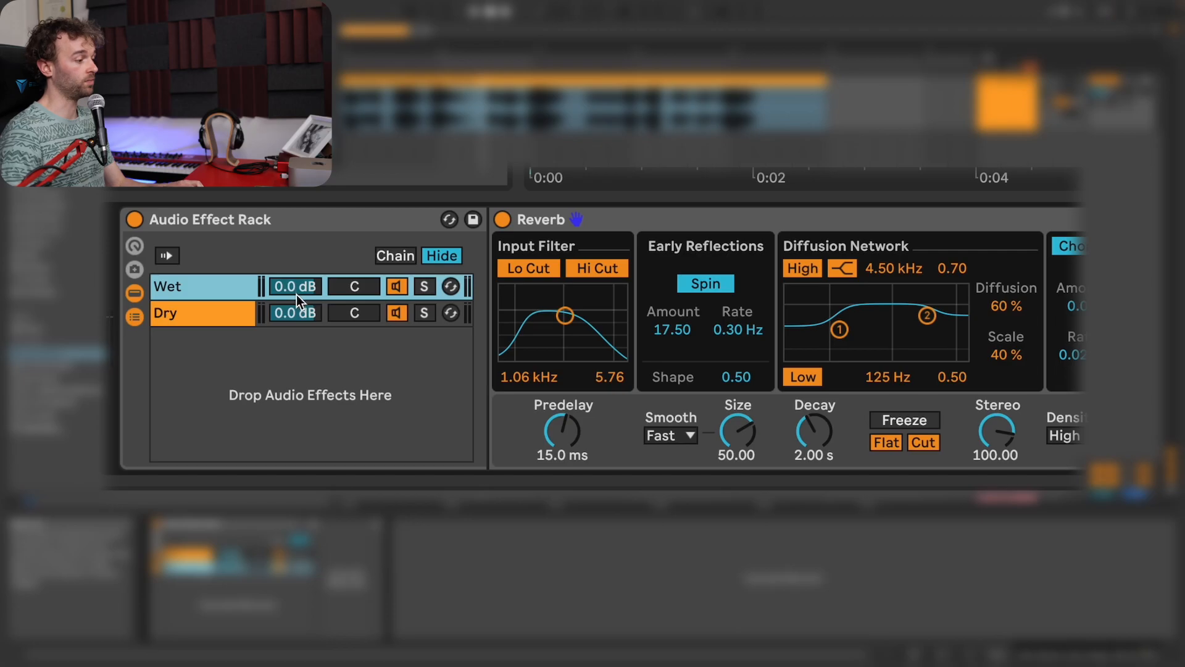
Step: Lower the Wet chain's volume to -6.0 dB and on down to -inf dB
key(space)
mouse_move(295, 286)
mouse_down()
mouse_move(295, 342)
mouse_move(295, 301)
mouse_up()
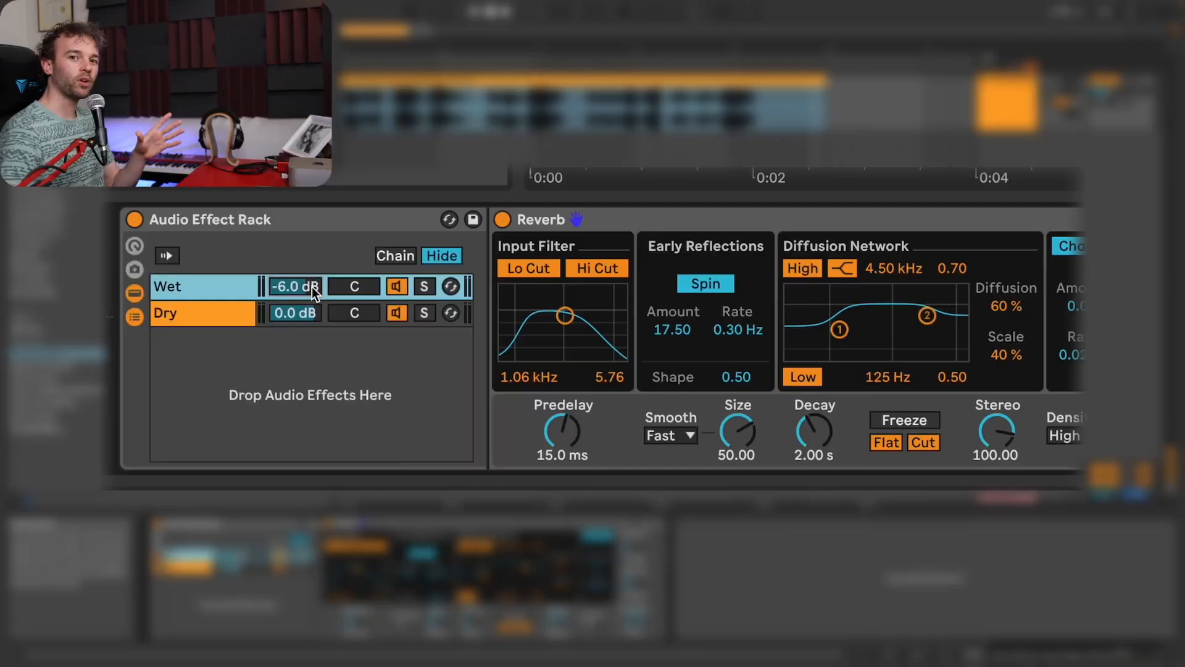
drag(314, 292, 314, 346)
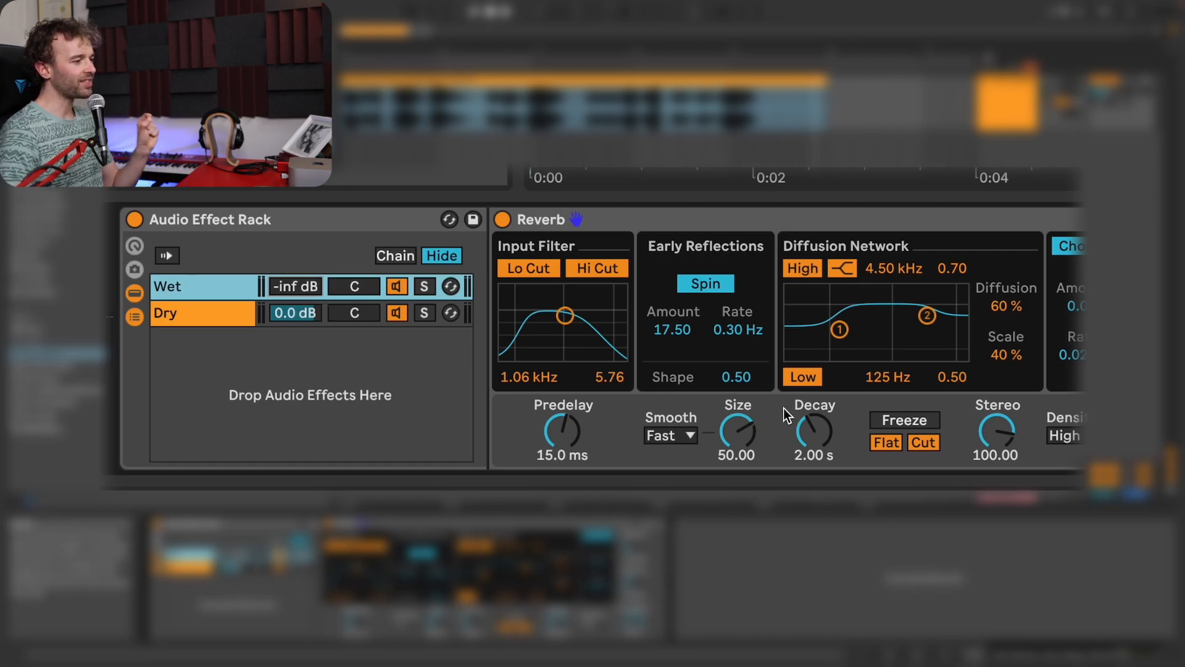
Step: Set the Reverb's Decay to 60.0 s
click(814, 442)
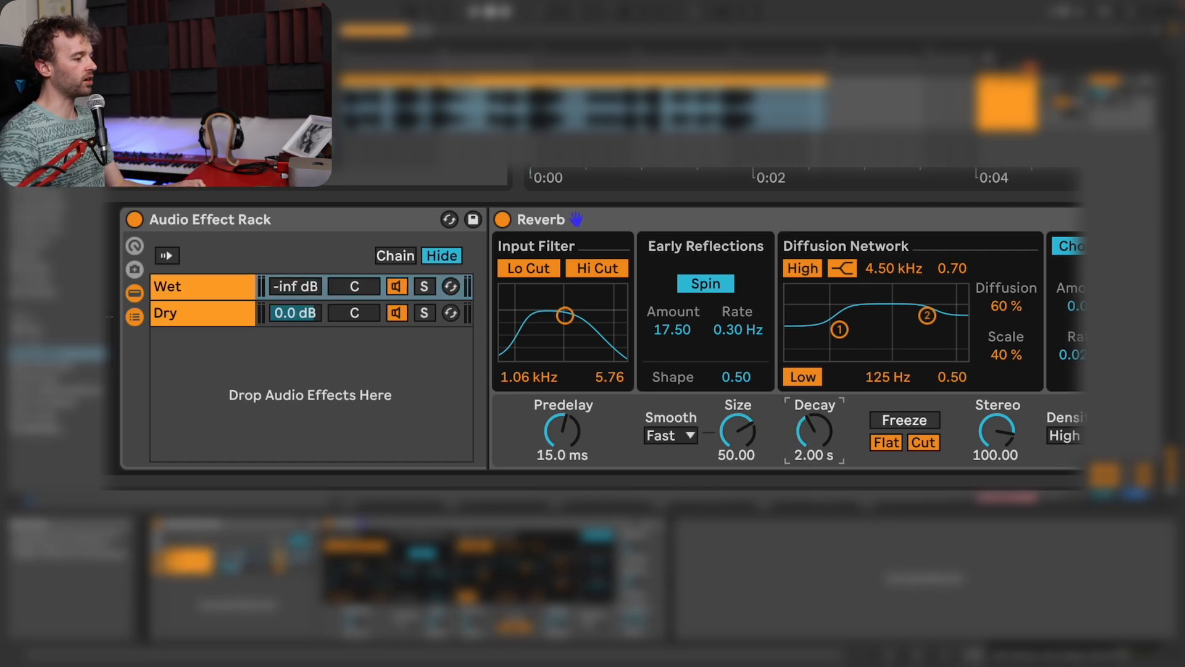
drag(813, 442, 814, 352)
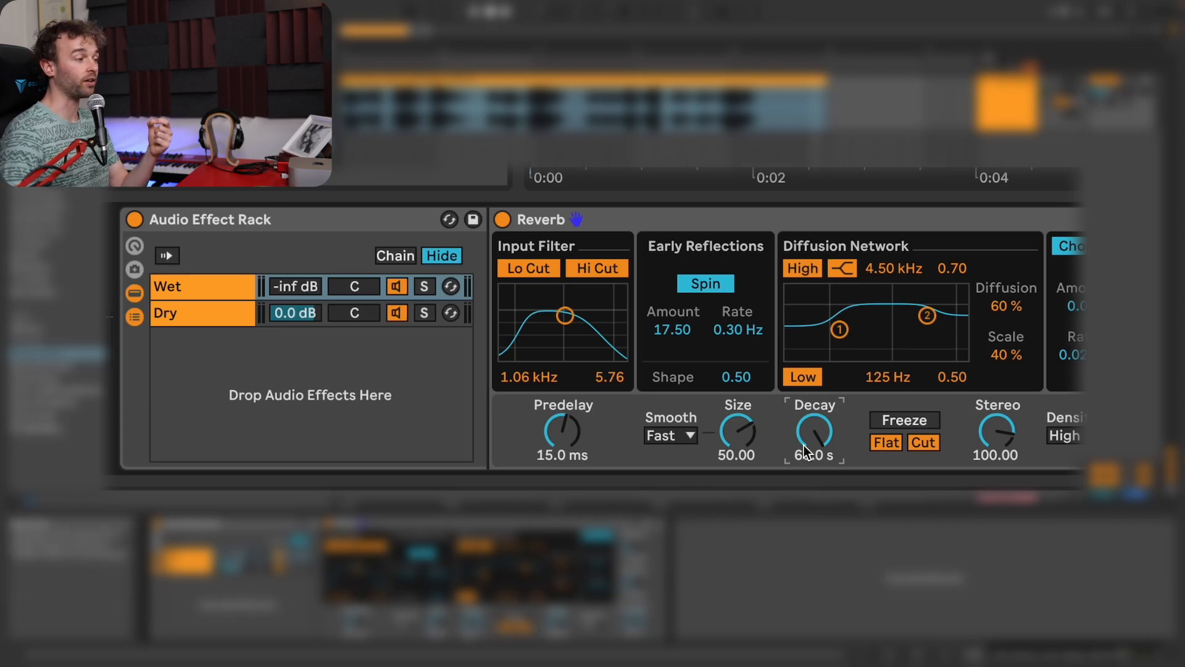
Step: Play the vocal clip while raising the Wet chain's volume to -5.6 dB and pulling it back to -inf dB
click(622, 80)
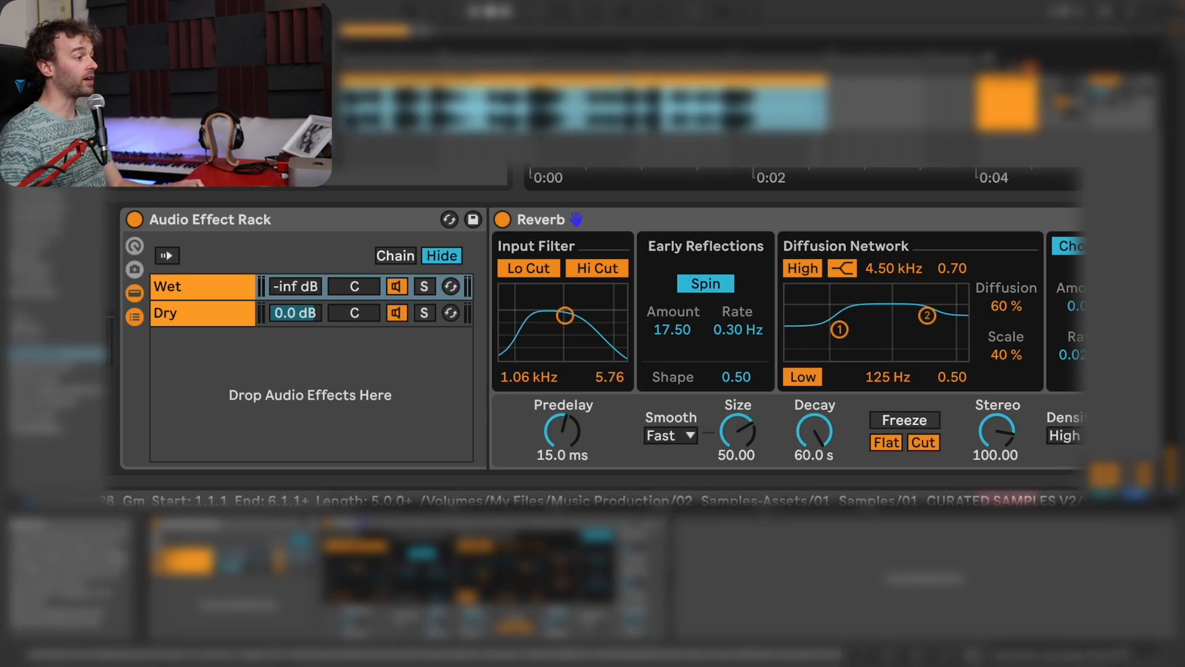
key(space)
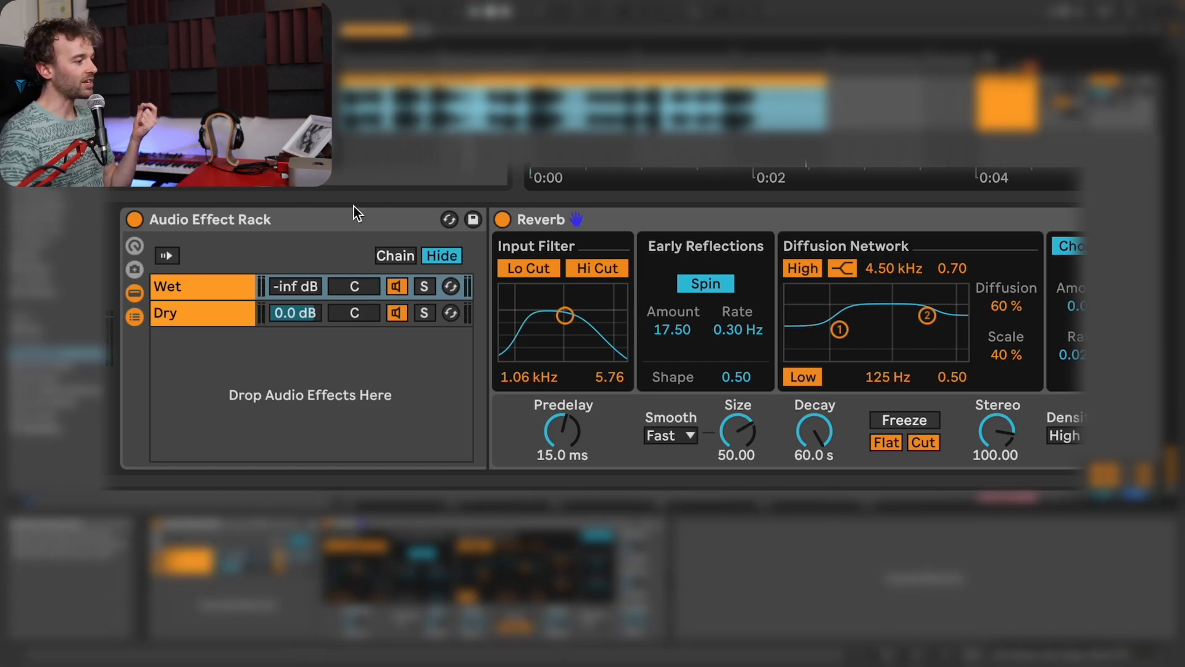
drag(295, 286, 295, 243)
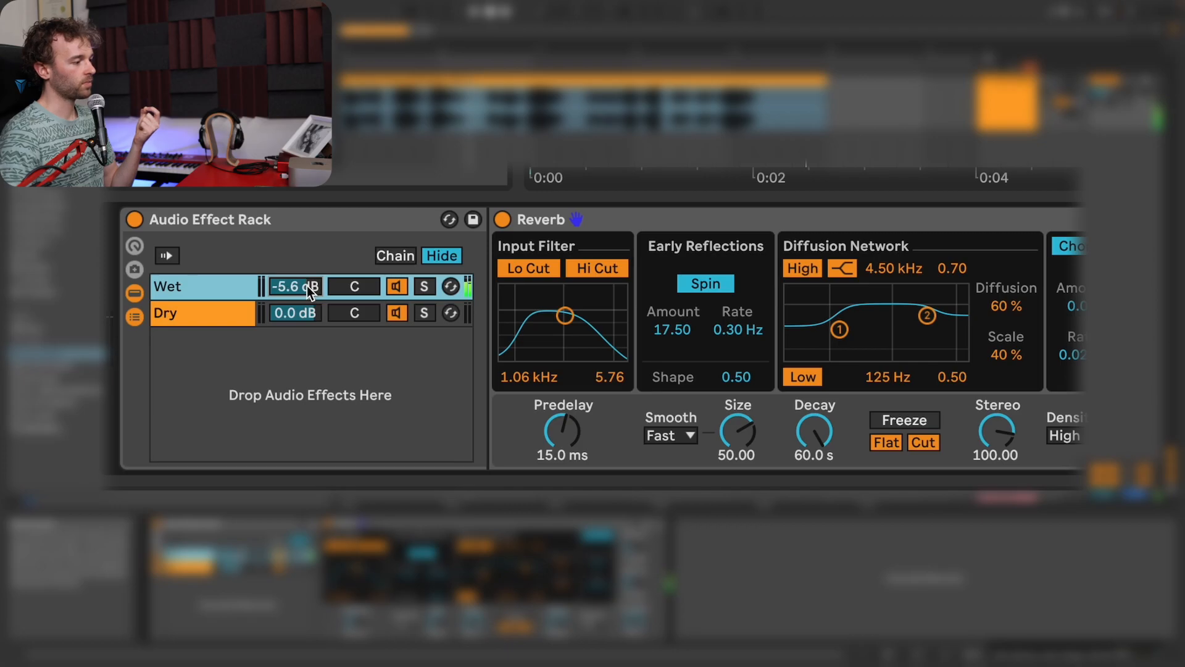
drag(308, 292, 309, 333)
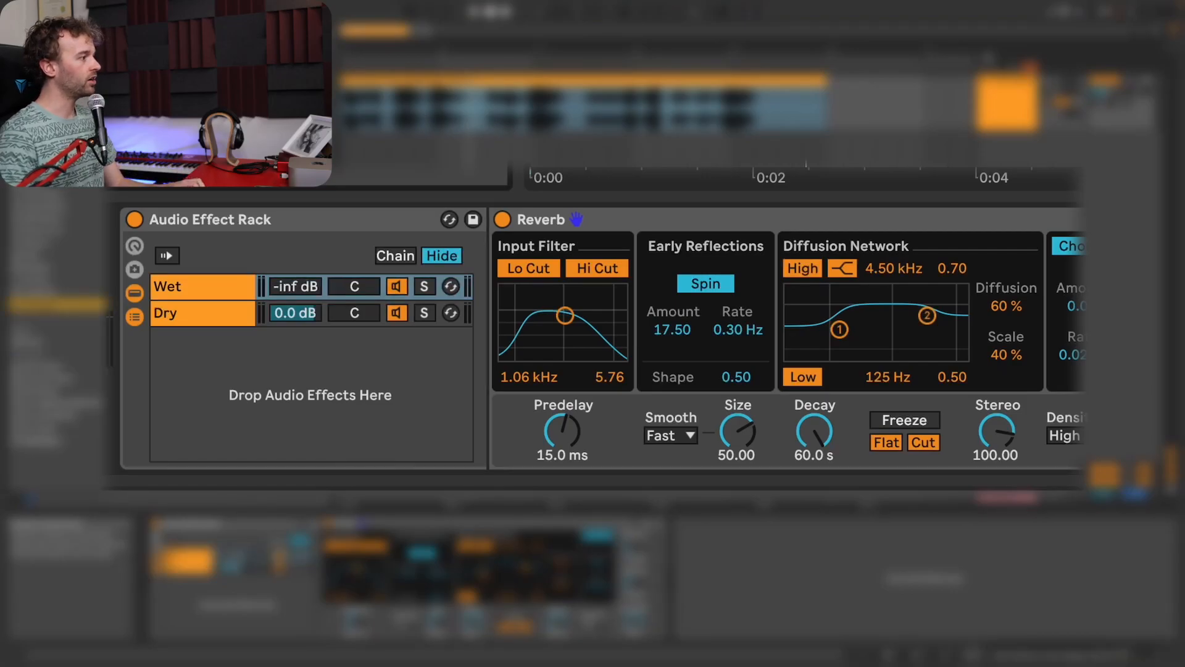
Step: Insert a Utility effect before the Reverb in the Wet chain
drag(186, 370, 510, 330)
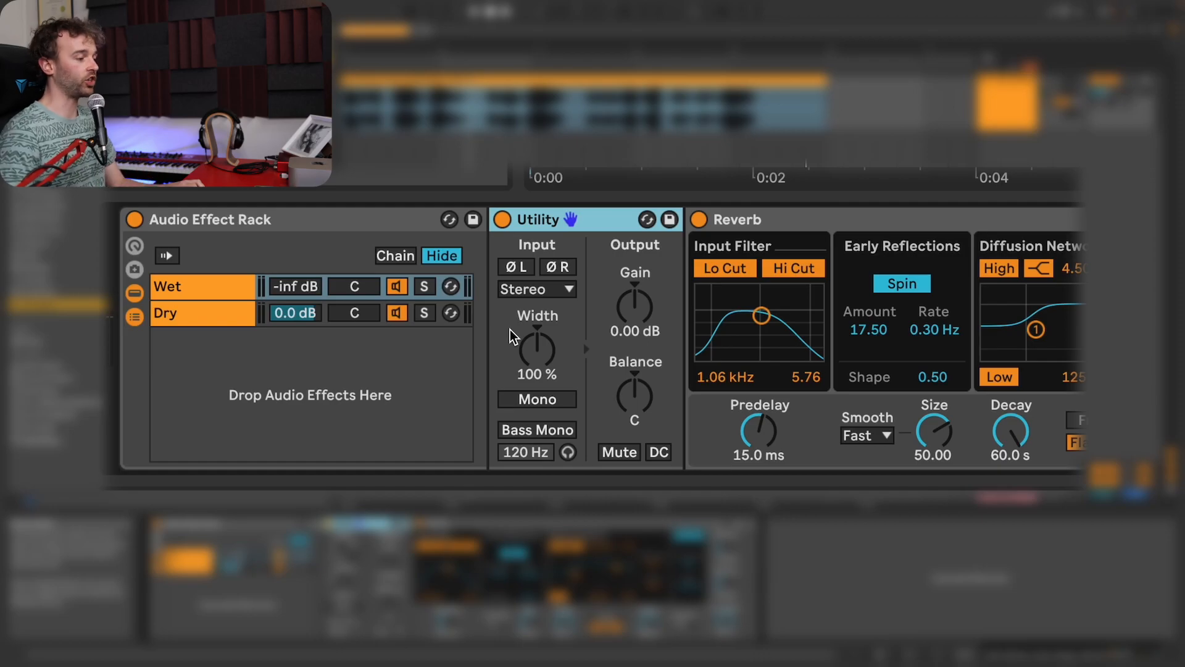
Step: Reset the Wet chain's volume to 0.0 dB and set the Reverb's Decay to 4.55 s
click(266, 289)
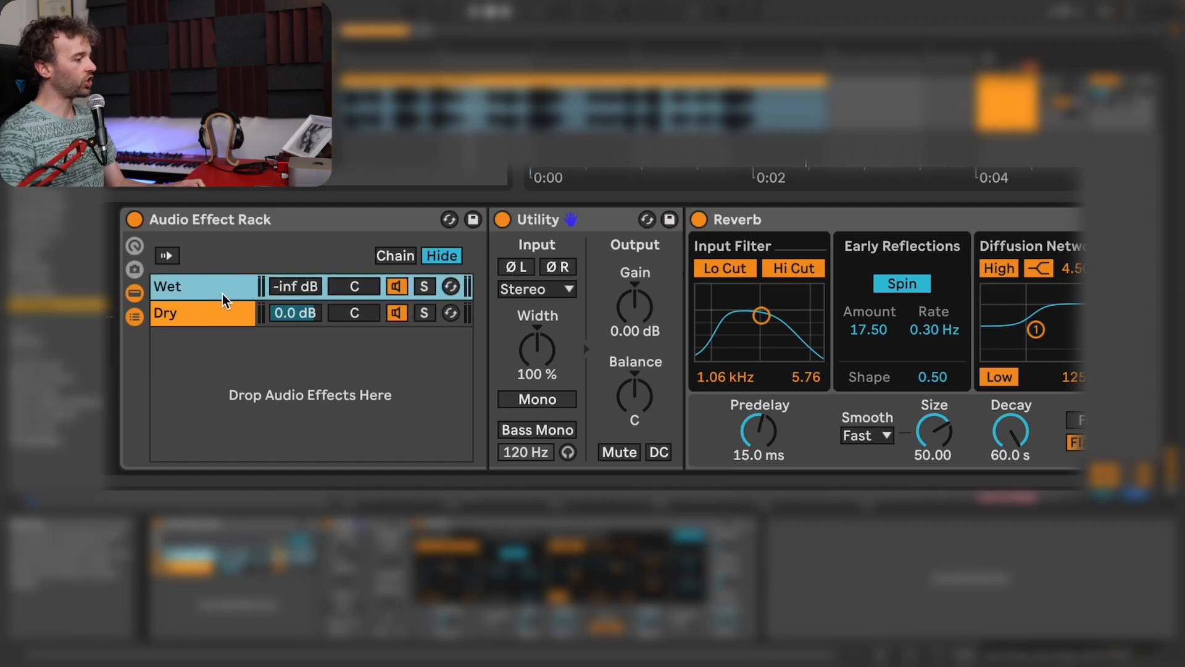
double_click(309, 288)
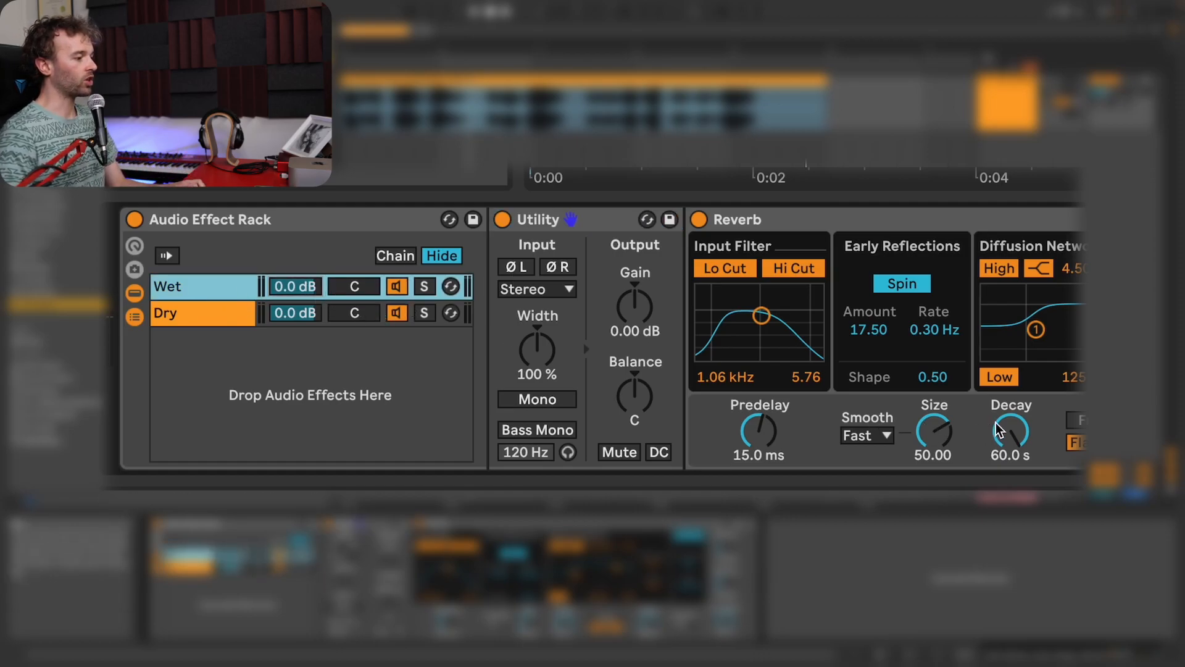
click(1010, 432)
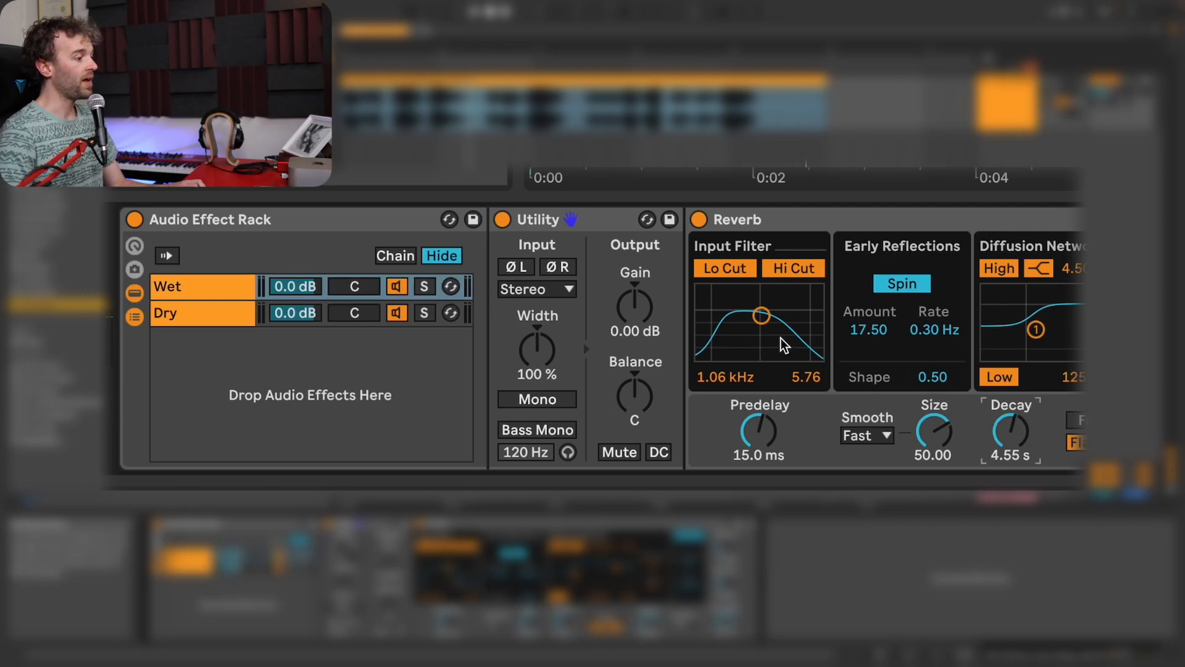
Step: Show the Utility's Gain automation in a new lane and drop it to -inf dB before and after the third vocal phrase
right_click(636, 314)
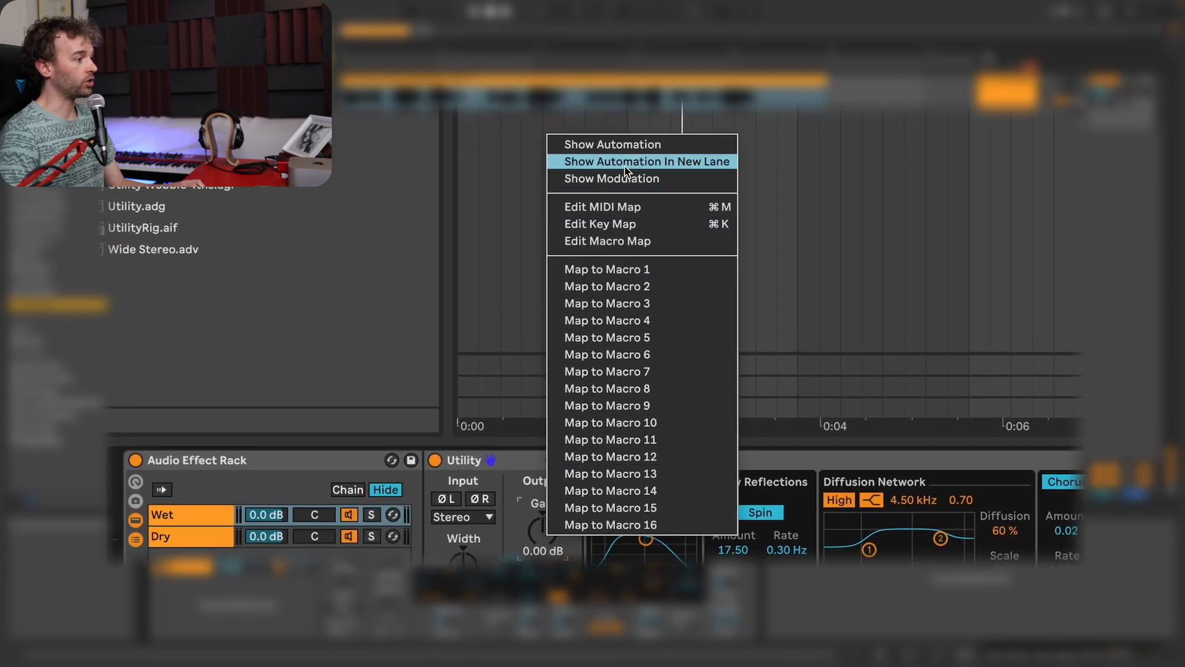
click(626, 162)
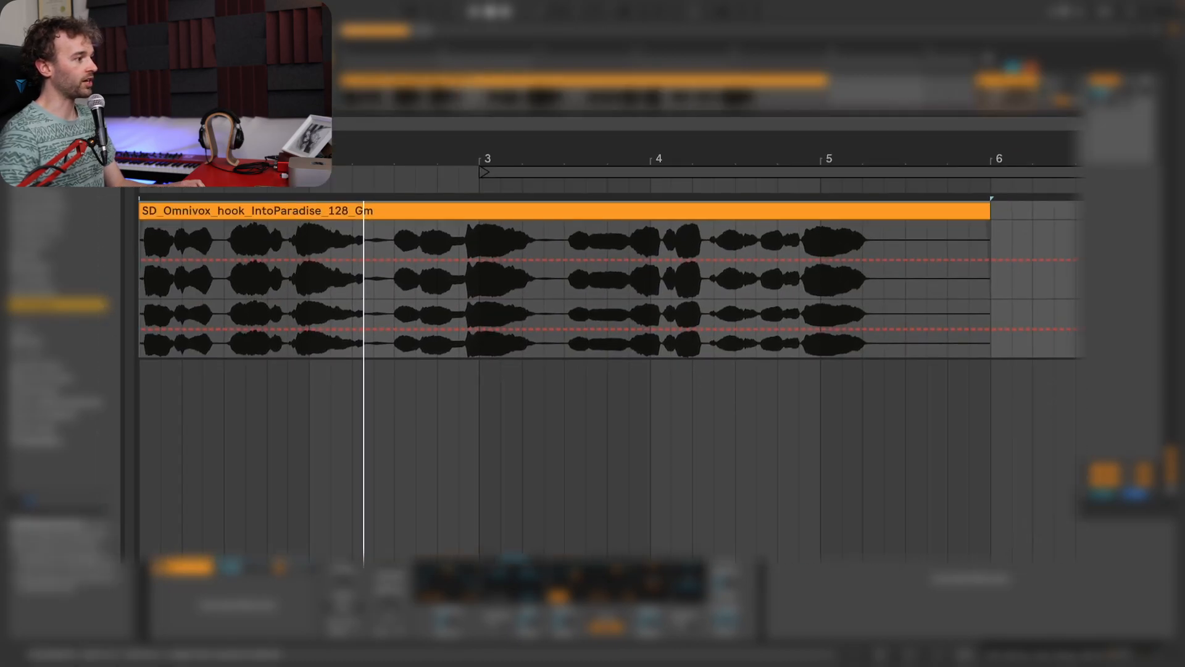
drag(393, 349, 288, 347)
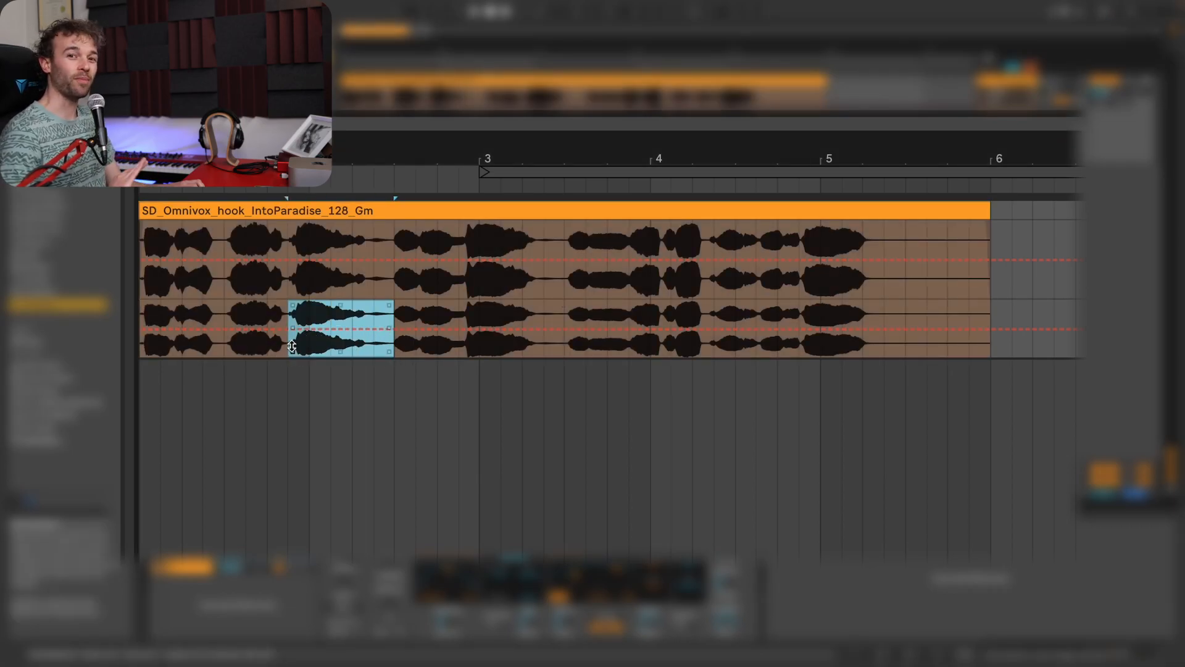
drag(287, 349, 186, 556)
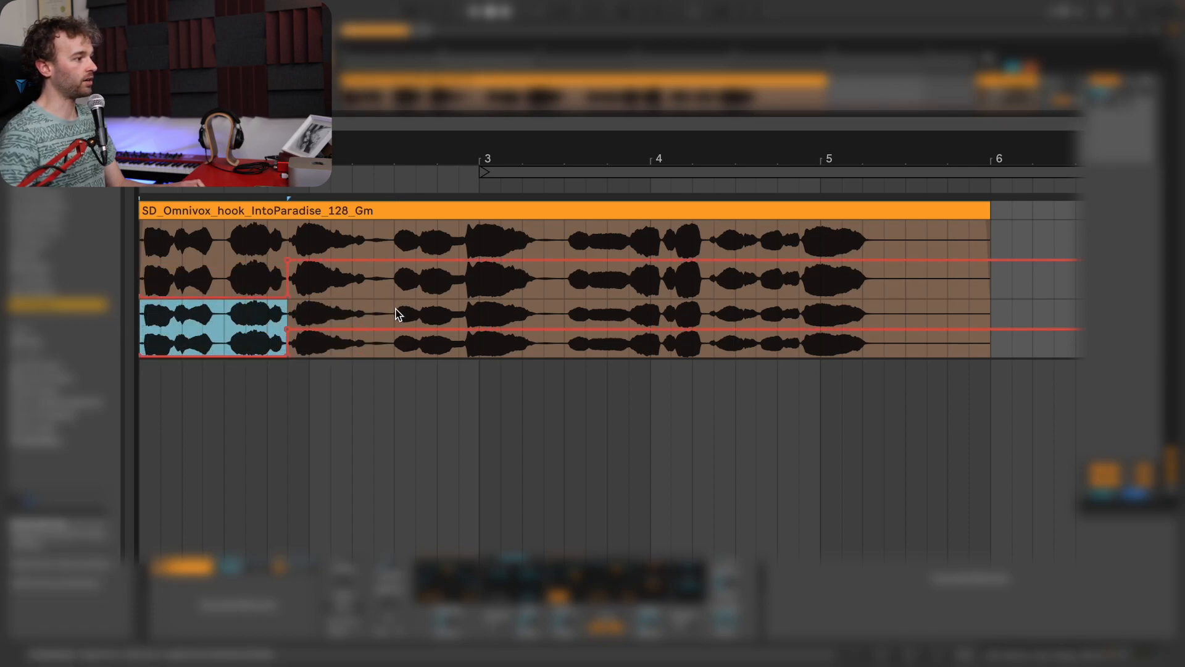
drag(395, 314, 1084, 318)
drag(912, 331, 900, 354)
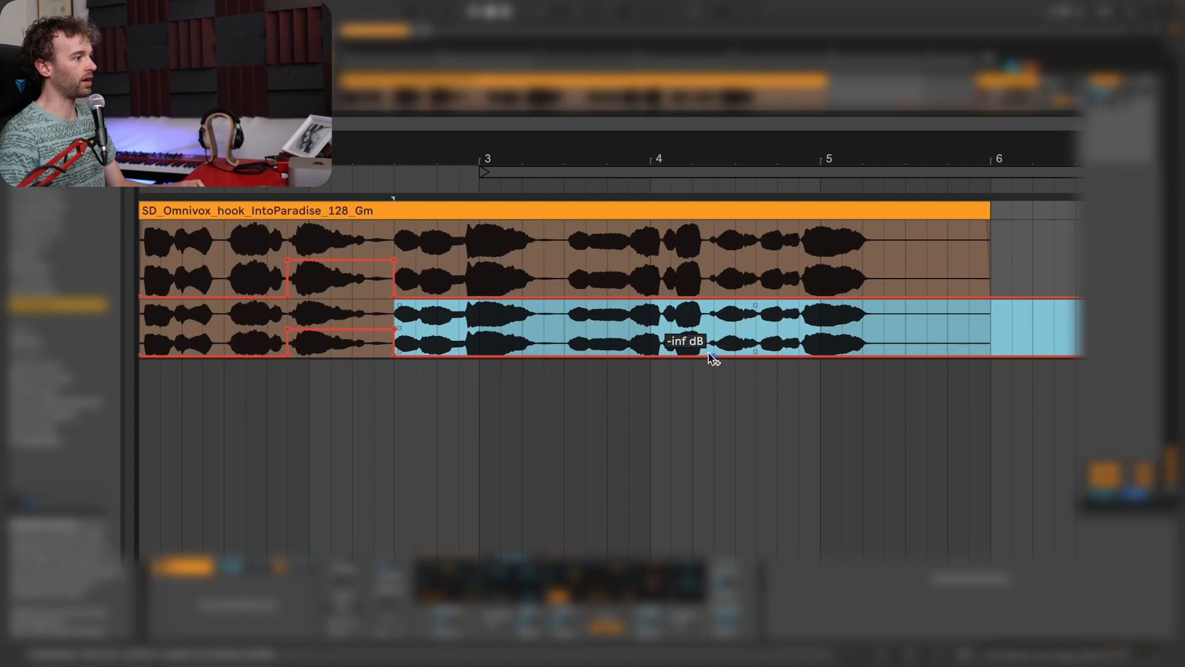
drag(286, 318, 390, 320)
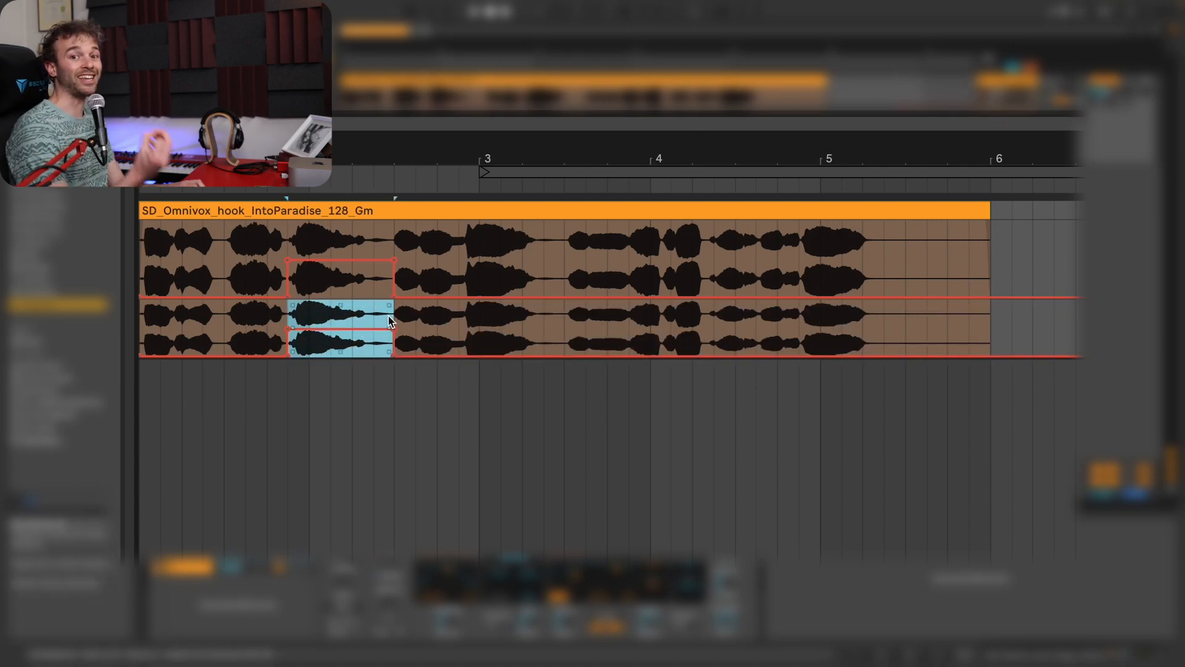
Step: Play the vocal from the start and set the Wet chain's volume to -11.0 dB
click(143, 333)
key(space)
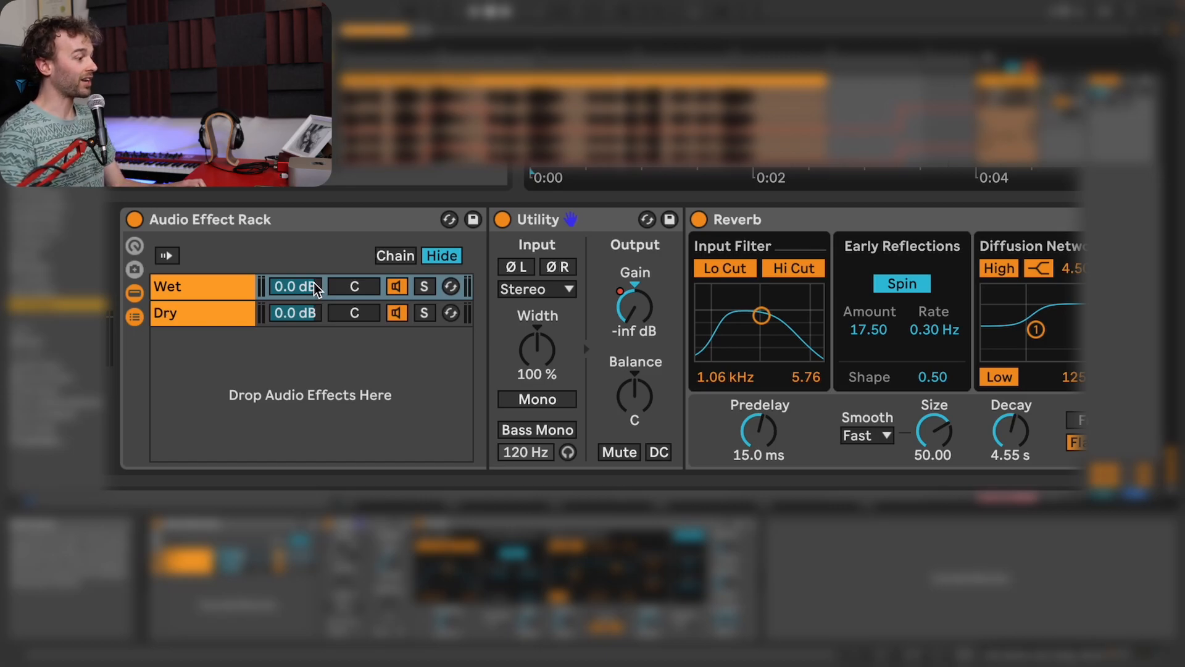
drag(313, 282, 314, 321)
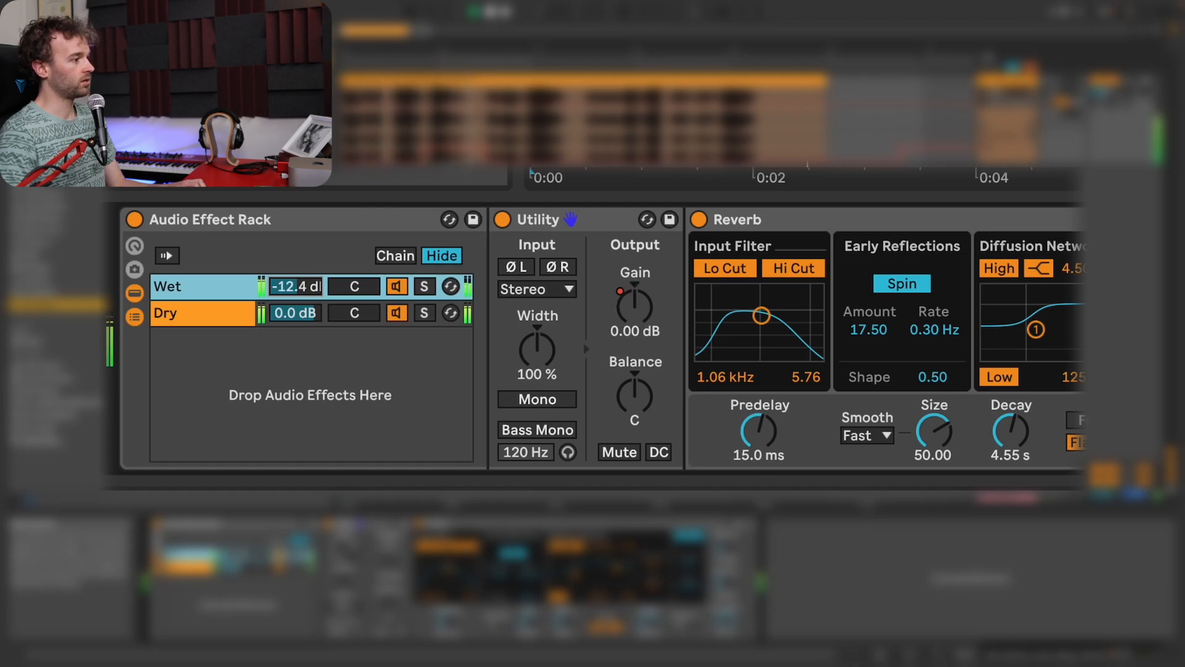
drag(313, 287, 314, 283)
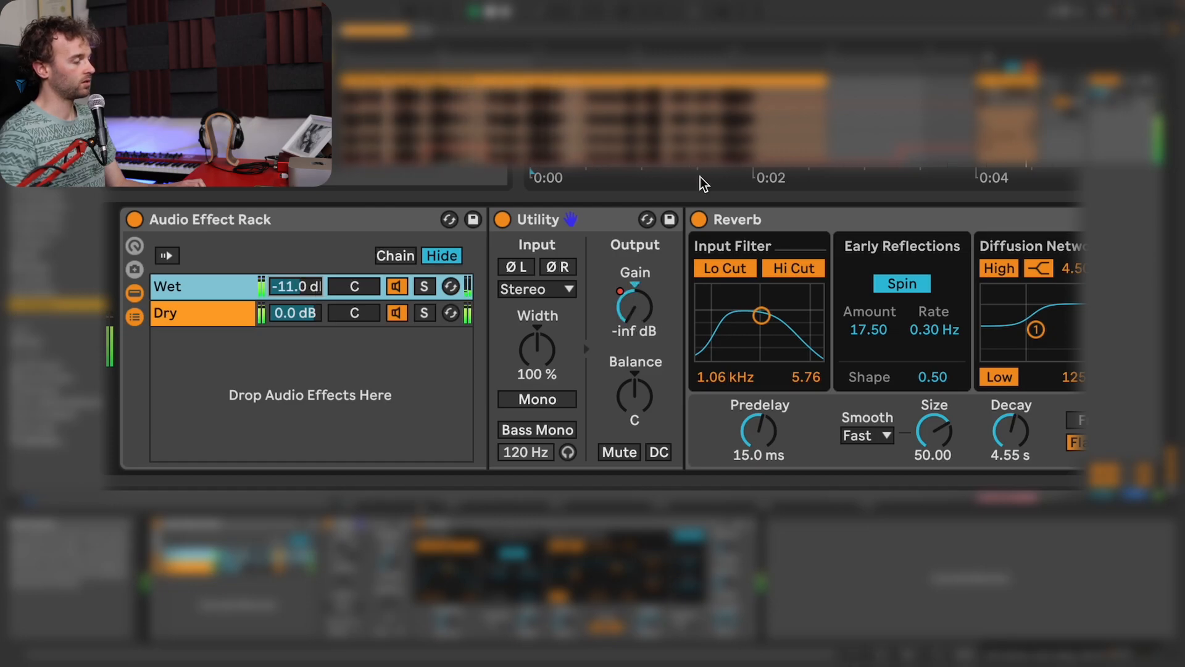
key(space)
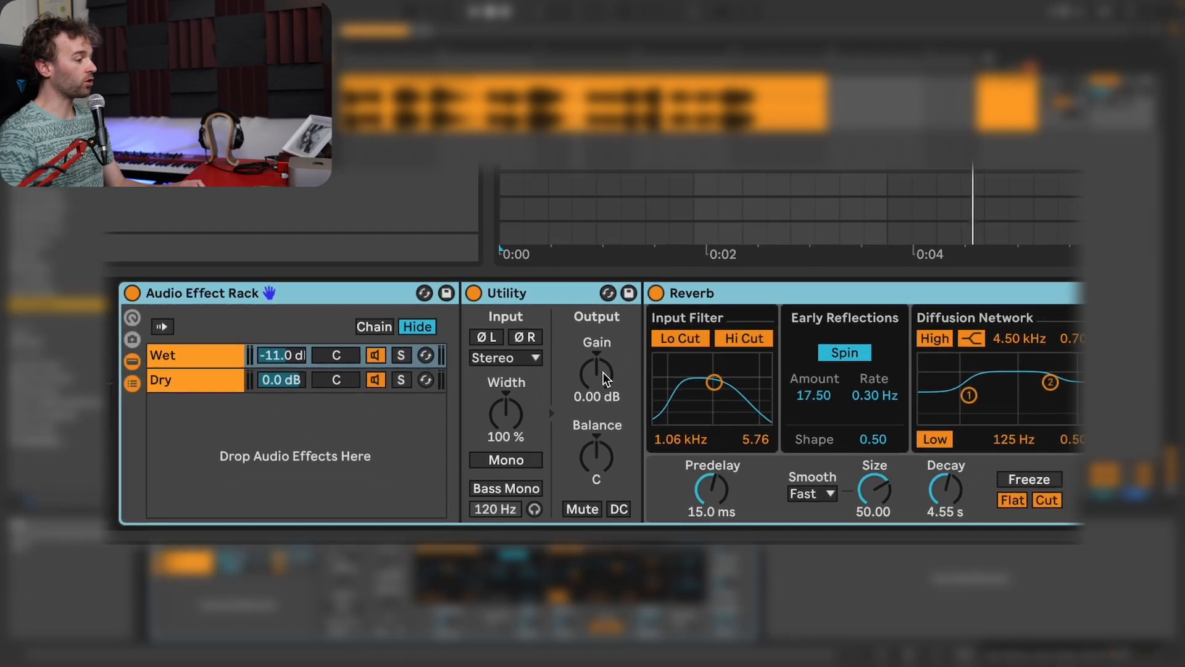
Step: Map the Utility's Gain to Macro 1, the Wet chain's volume to Macro 2 and the Dry chain's volume to Macro 3
right_click(635, 306)
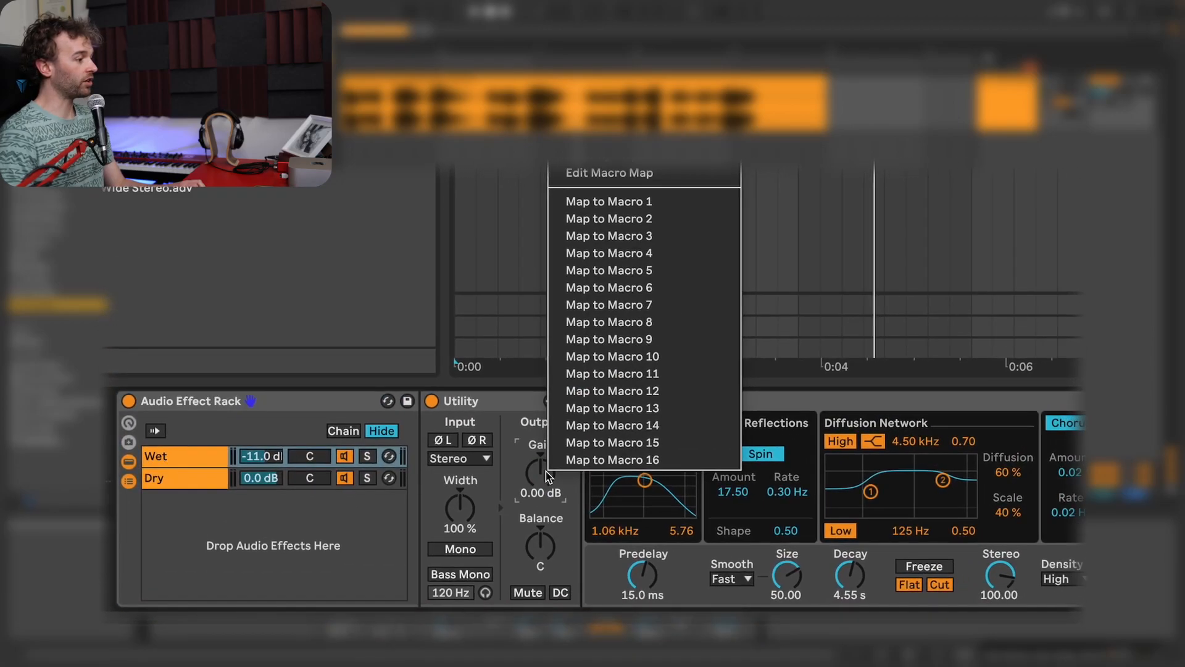
click(584, 202)
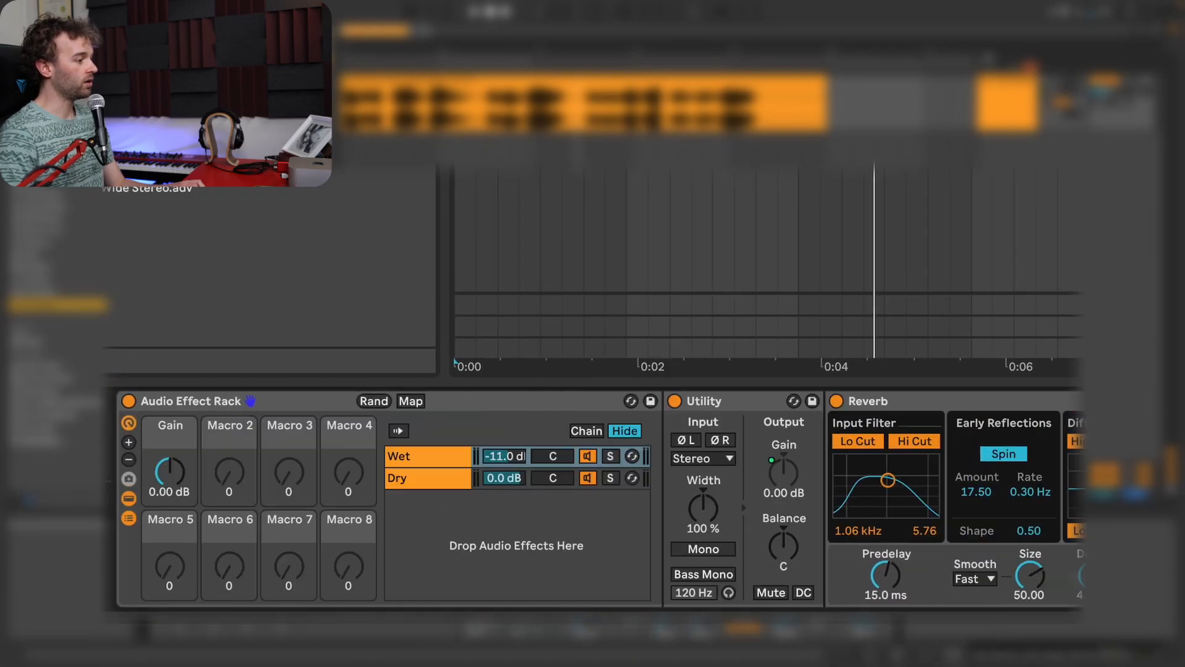
right_click(507, 462)
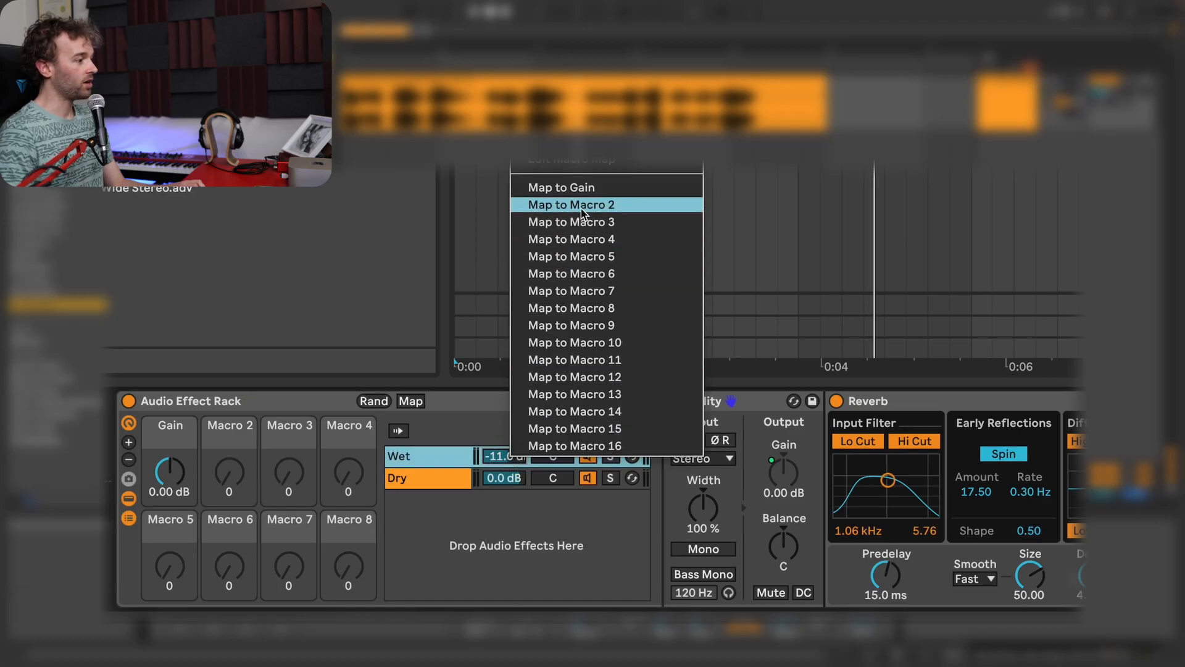
click(583, 206)
right_click(518, 479)
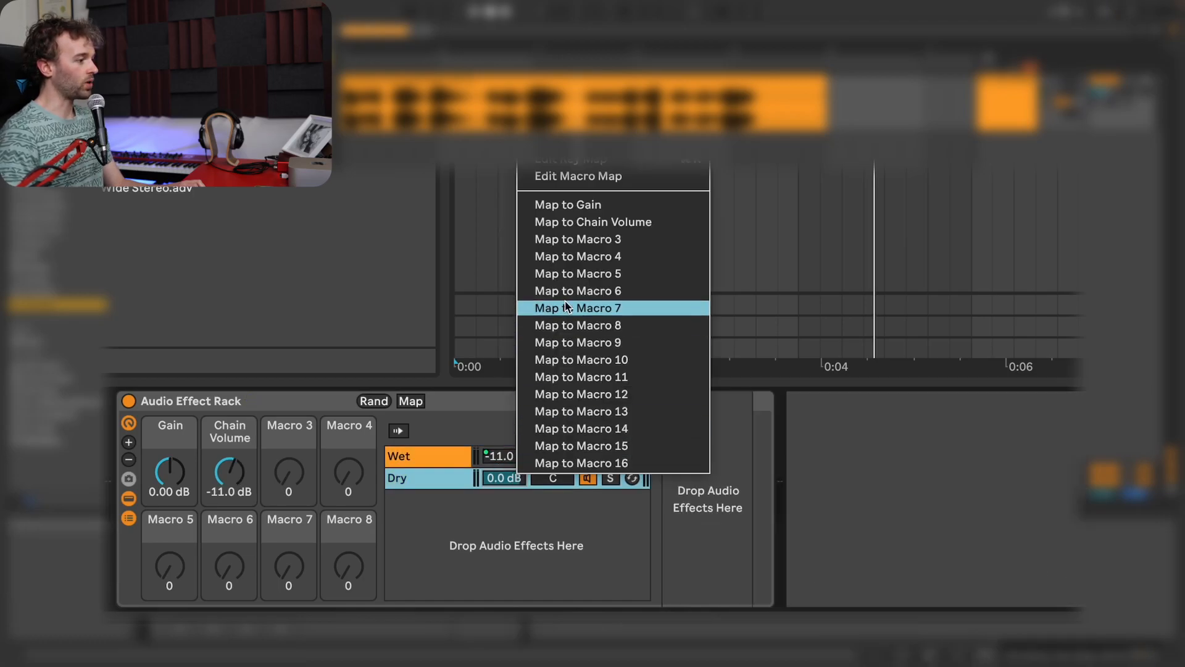
click(580, 239)
Step: Rename the three mapped macros as Send, Wet and Dry
click(164, 472)
key(super+r)
text(Send)
click(254, 312)
key(super+r)
text(Wet)
key(Return)
click(335, 312)
key(super+r)
text(Dry)
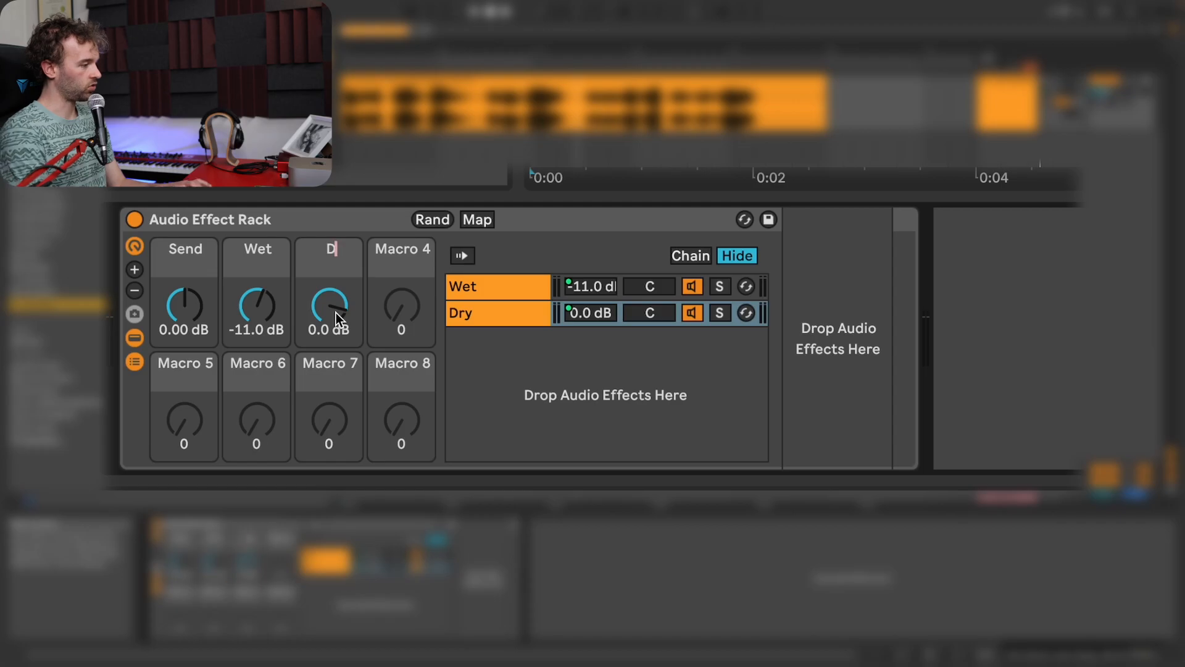
Step: Rename the Audio Effect Rack as Reverb Rack
click(295, 221)
key(super+r)
text(Reverb Rack)
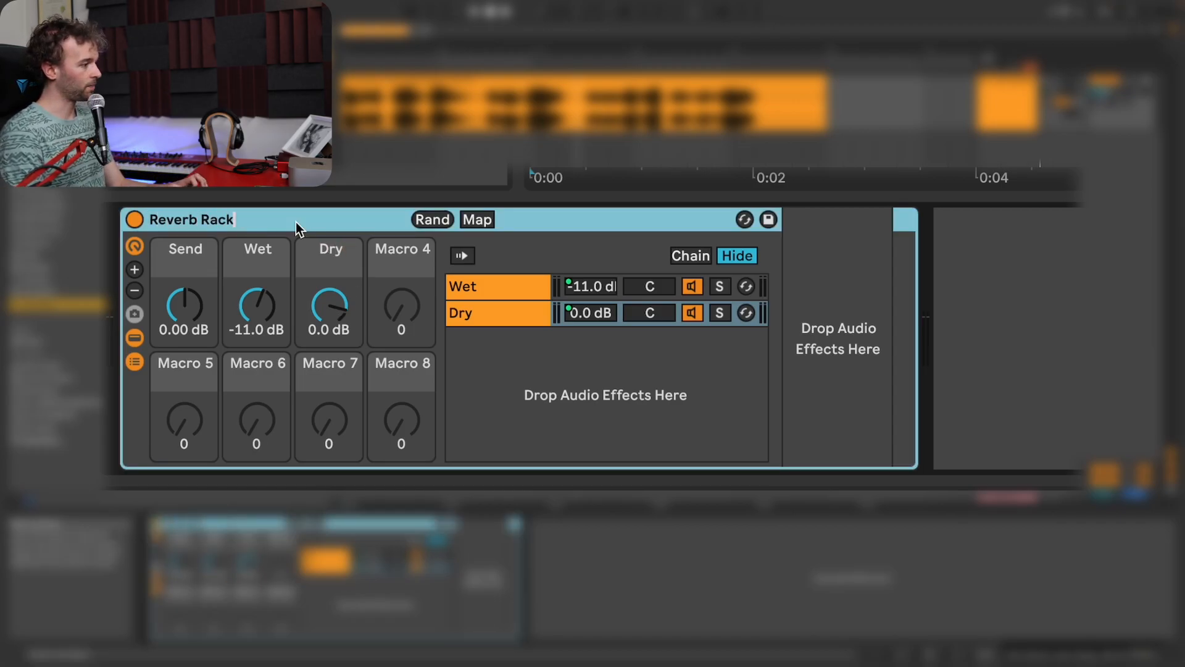
key(Return)
Step: Reset the Wet macro to 0.0 dB and lower the Send macro to -inf dB
click(259, 309)
key(Delete)
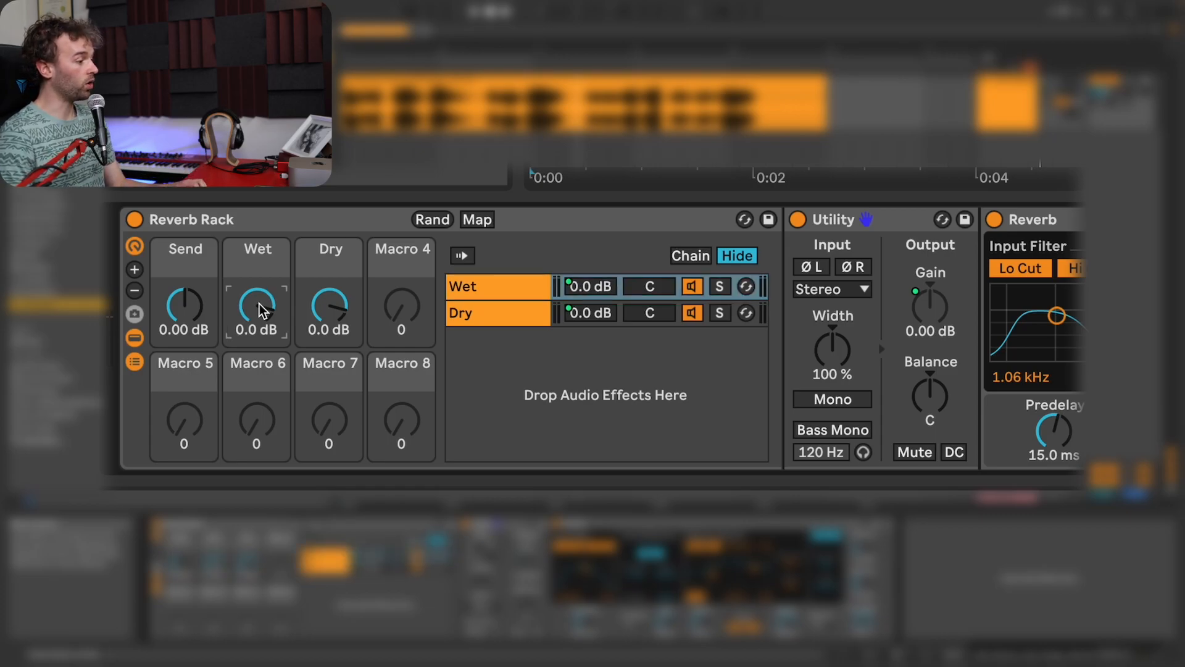
drag(188, 317, 189, 395)
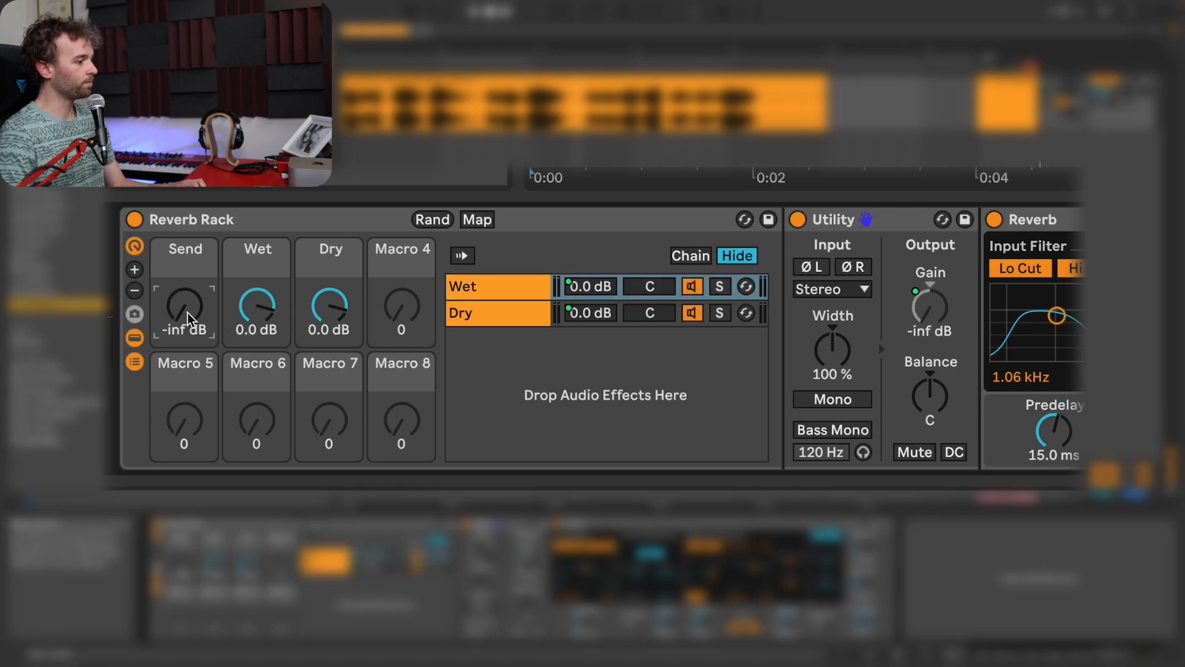
Step: Save the Reverb Rack as a preset in the library
click(228, 218)
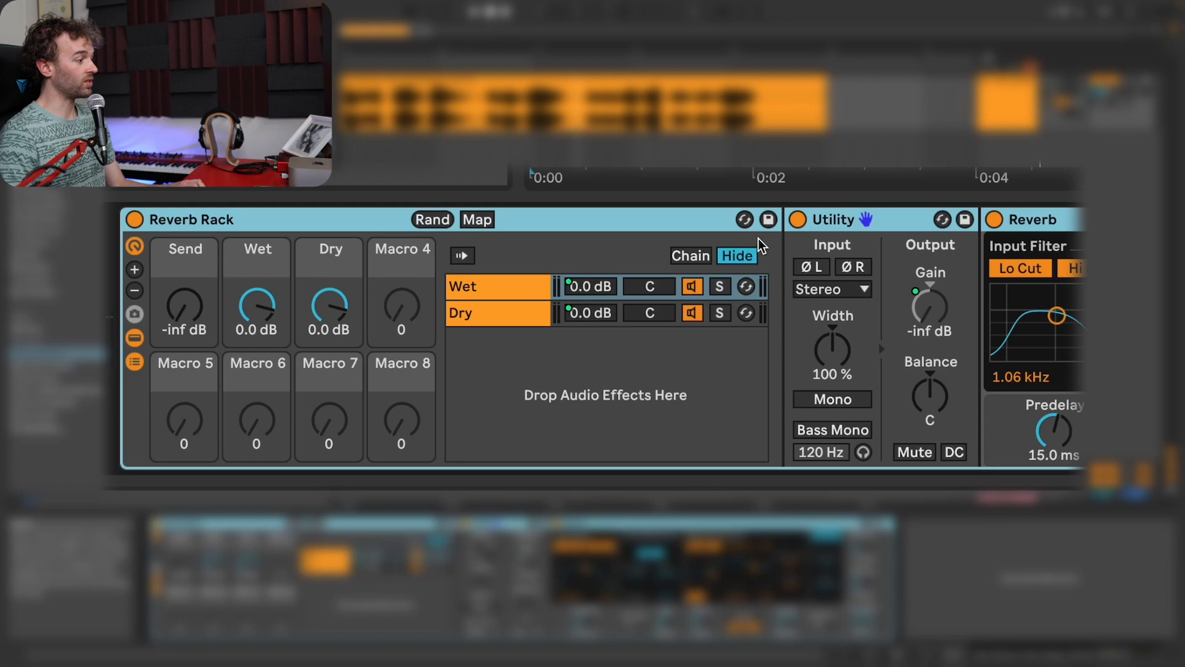
click(768, 219)
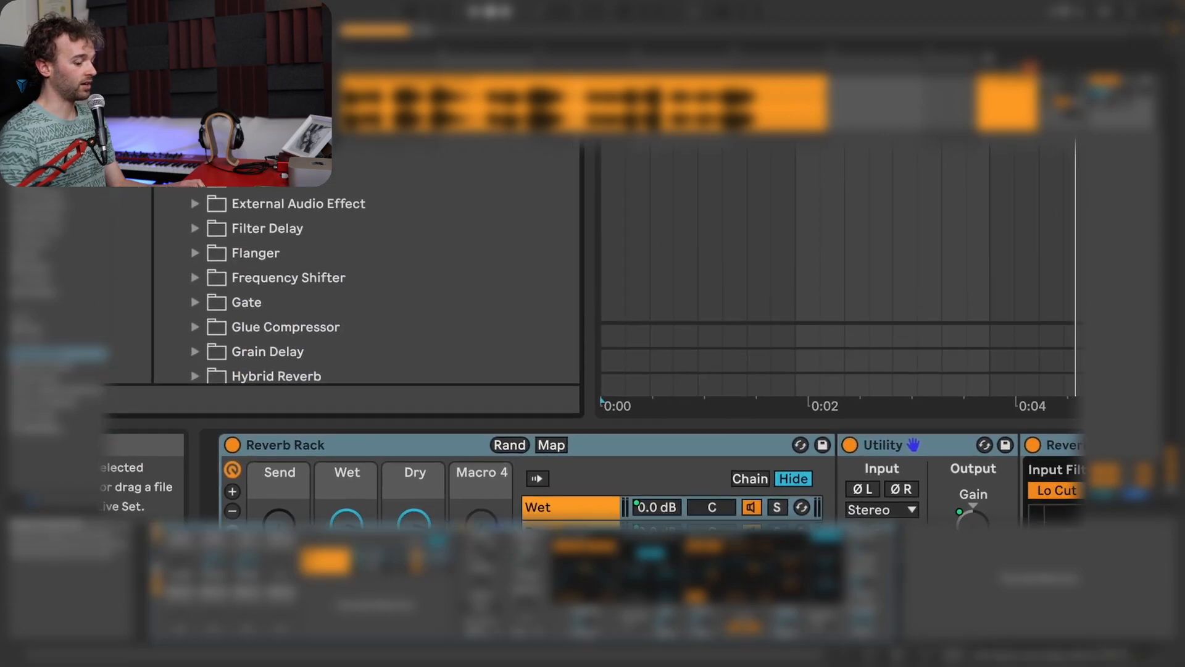